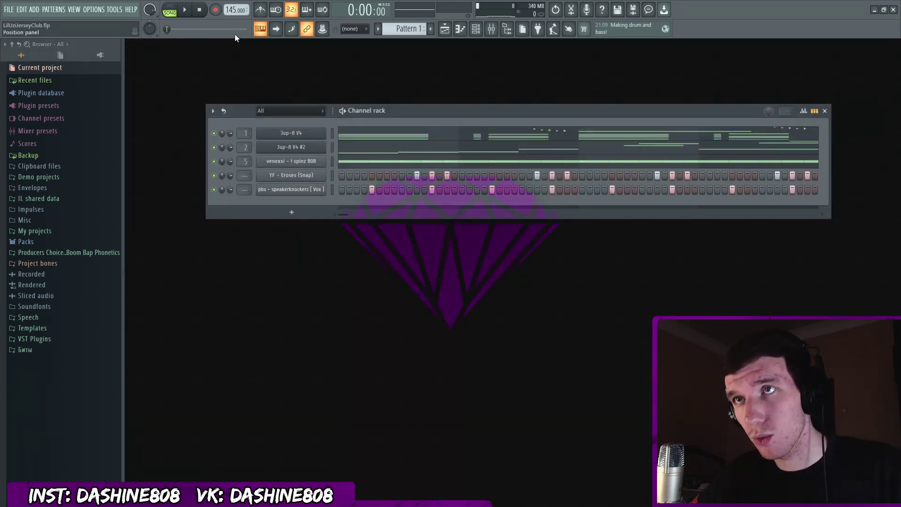
Open the first Jup-8 V4 channel's synth and inspect which preset it uses.
{"action": "left_click", "coordinate": [364, 138]}
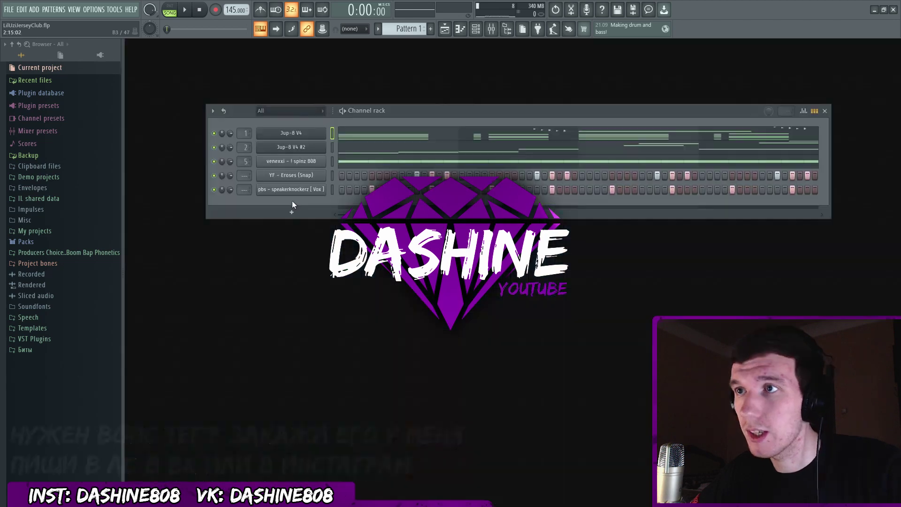
{"action": "left_click", "coordinate": [304, 136]}
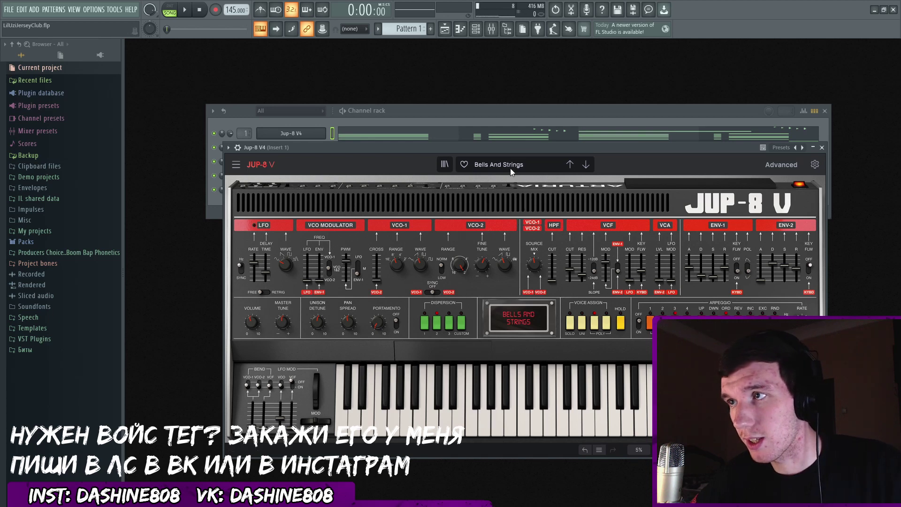
{"action": "left_click", "coordinate": [510, 168]}
{"action": "mouse_move", "coordinate": [502, 227]}
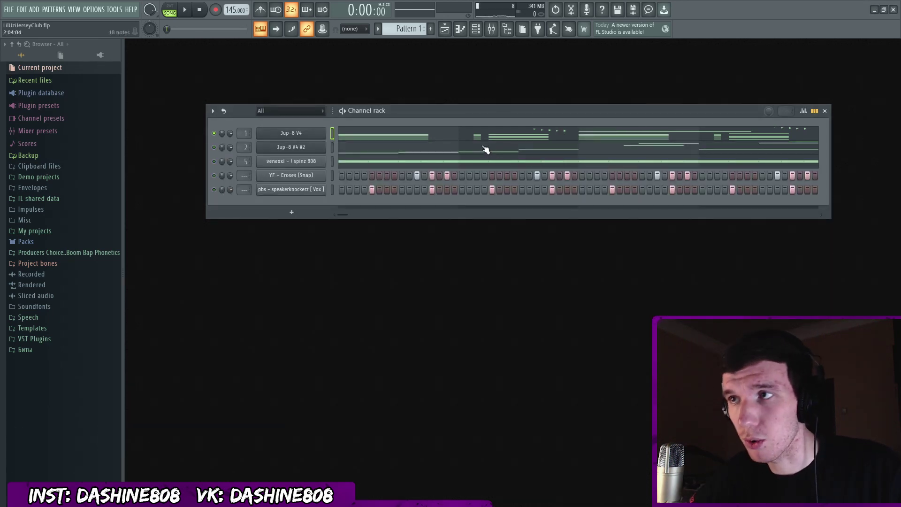
Open the piano roll of the first Jup-8 V4 channel and play its chord pattern.
{"action": "left_click", "coordinate": [480, 141]}
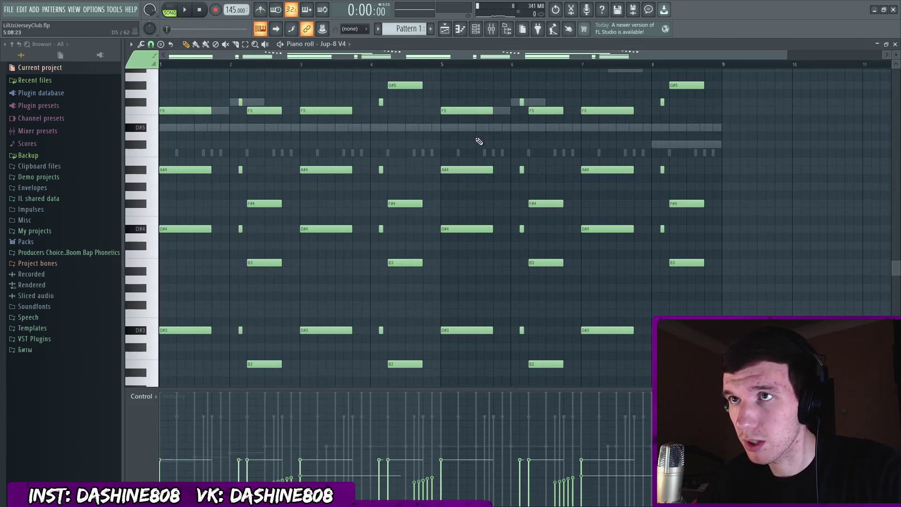
{"action": "key", "text": "space"}
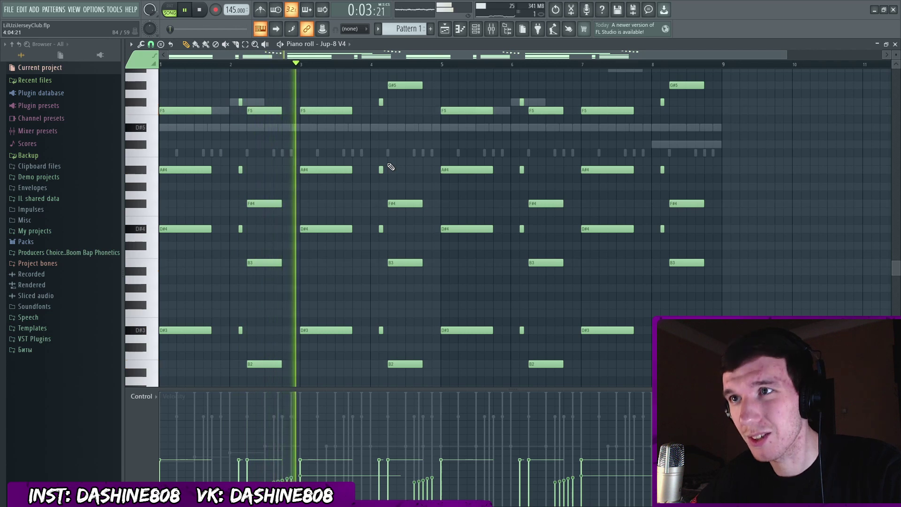
{"action": "mouse_move", "coordinate": [895, 268]}
{"action": "left_mouse_down"}
{"action": "mouse_move", "coordinate": [895, 159]}
{"action": "mouse_move", "coordinate": [895, 266]}
{"action": "left_mouse_up"}
{"action": "key", "text": "space"}
Lower the first F5 note in bar 1 by an octave, and raise it back.
{"action": "left_click", "coordinate": [171, 115]}
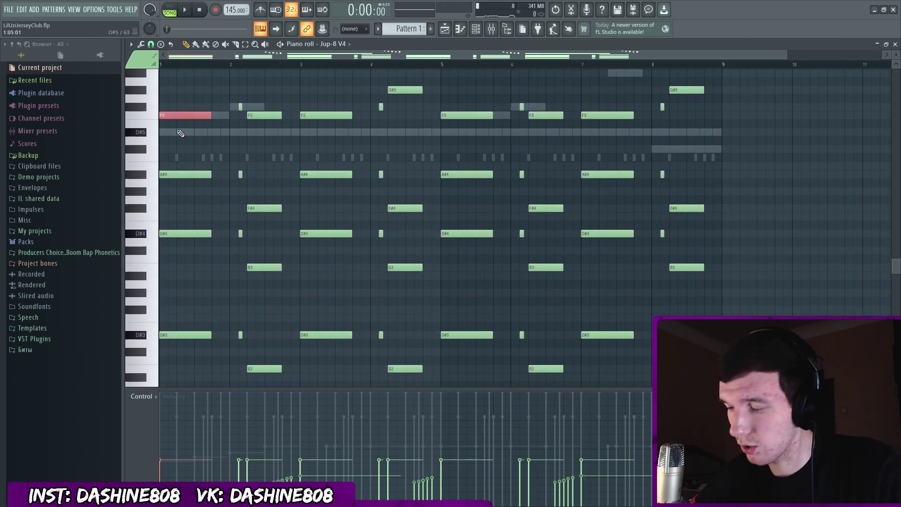
{"action": "key", "text": "ctrl+Down"}
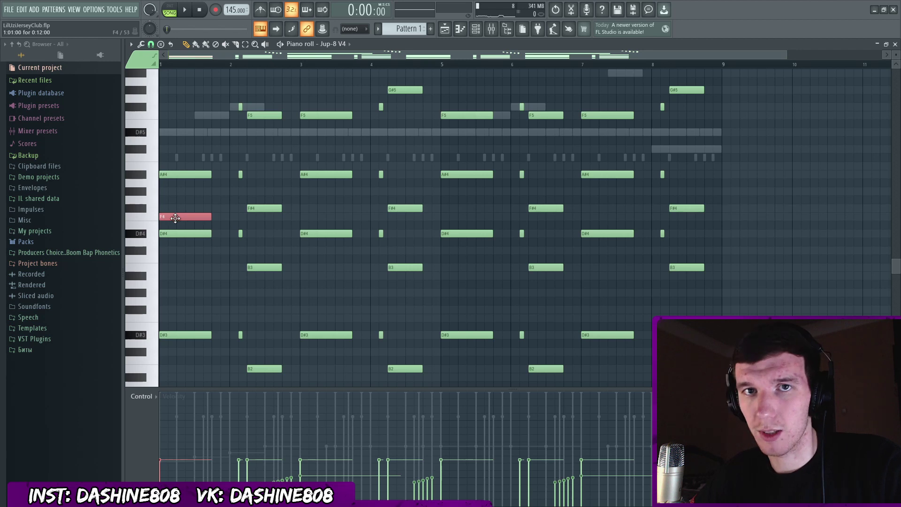
{"action": "mouse_move", "coordinate": [175, 218]}
{"action": "left_mouse_down"}
{"action": "mouse_move", "coordinate": [172, 209]}
{"action": "mouse_move", "coordinate": [166, 217]}
{"action": "left_mouse_up"}
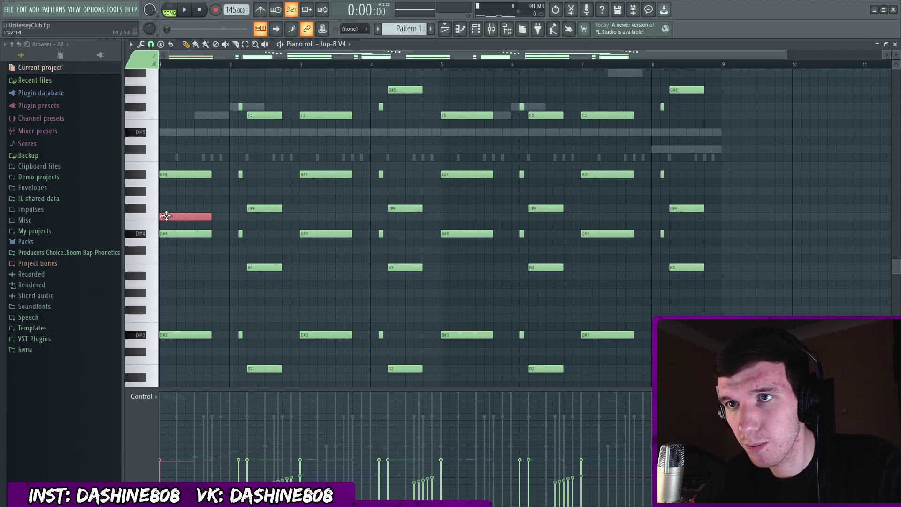
{"action": "key", "text": "ctrl+Up"}
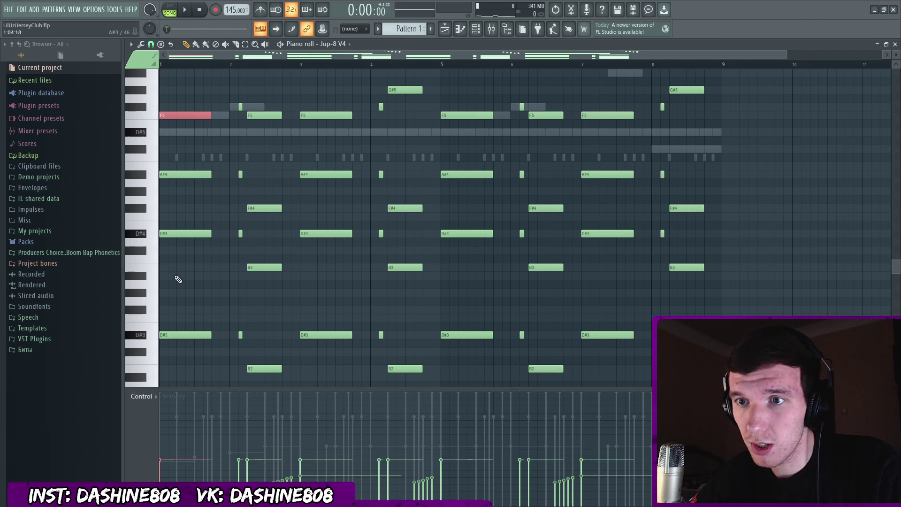
Pick out the D#4 and D#3 notes of the first chord, and select the whole bar 1 chord.
{"action": "left_click", "coordinate": [191, 235]}
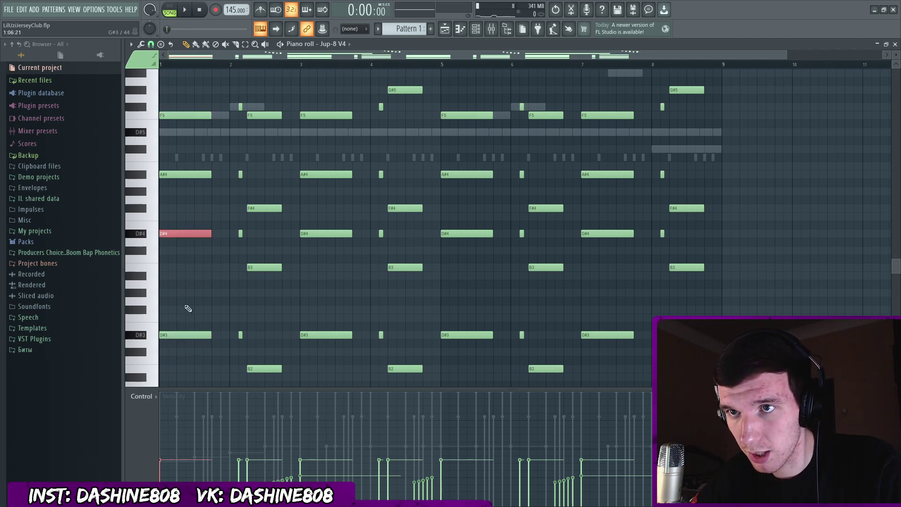
{"action": "left_click", "coordinate": [185, 335]}
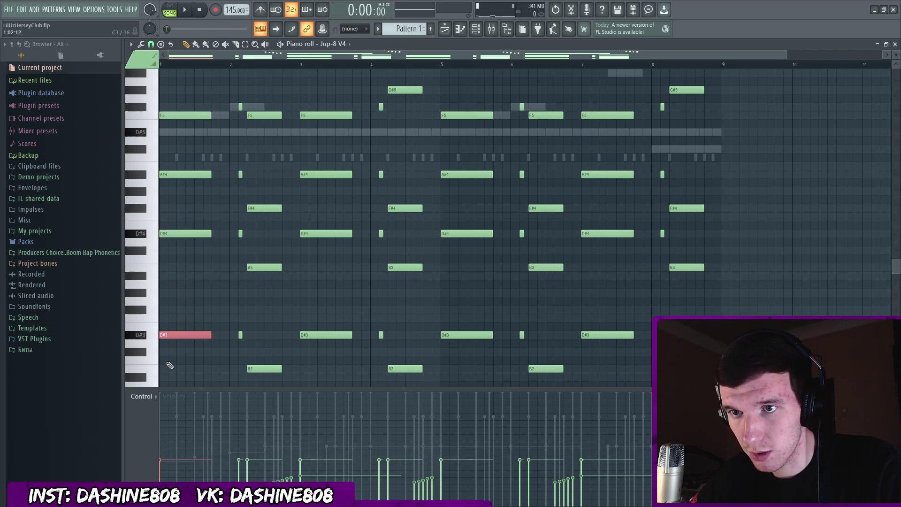
{"action": "left_click_drag", "start_coordinate": [221, 102], "coordinate": [163, 362]}
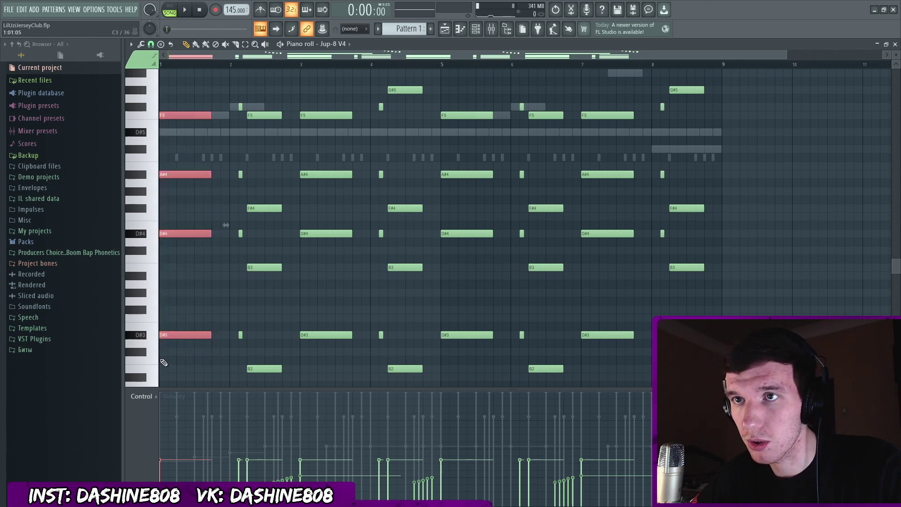
{"action": "key", "text": "space"}
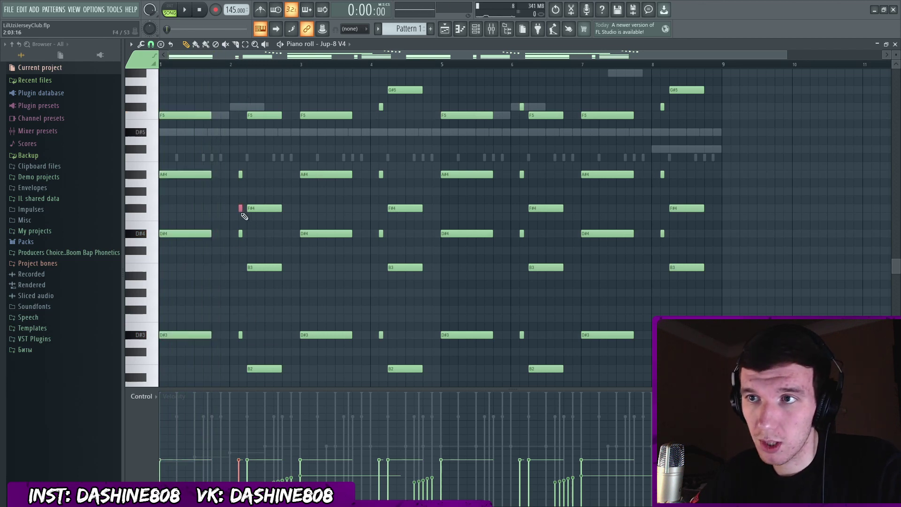
Move the short F#4 note in bar 2 up an octave to F#5, and set the playback position to bar 2.
{"action": "left_click_drag", "start_coordinate": [241, 208], "coordinate": [241, 107]}
{"action": "left_click_drag", "start_coordinate": [250, 311], "coordinate": [220, 351]}
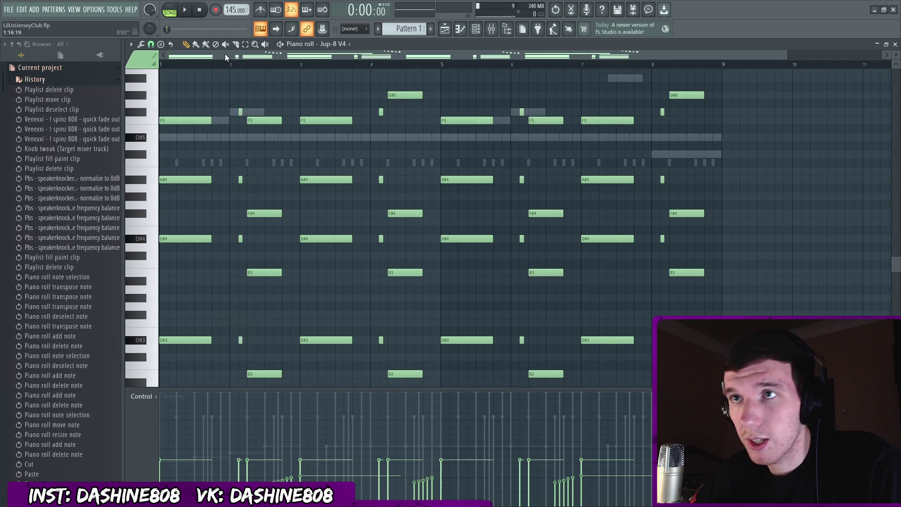
{"action": "left_click", "coordinate": [245, 65]}
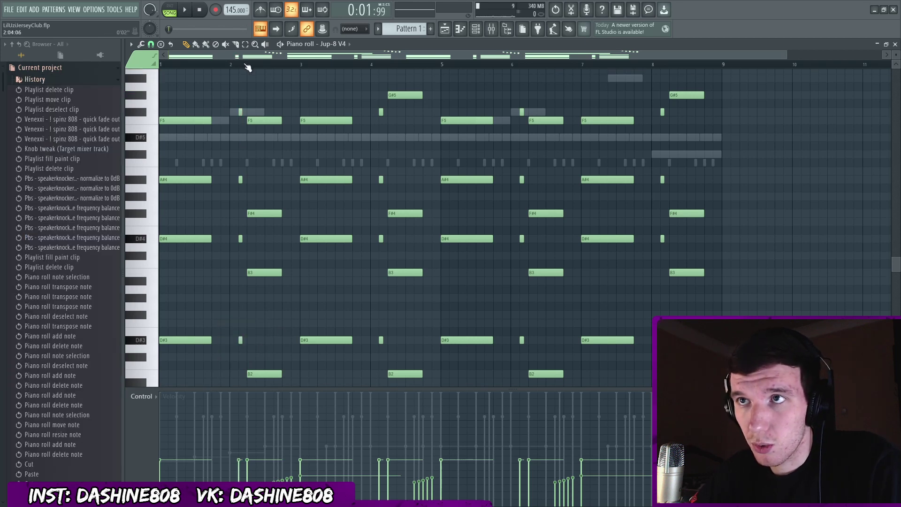
{"action": "key", "text": "space"}
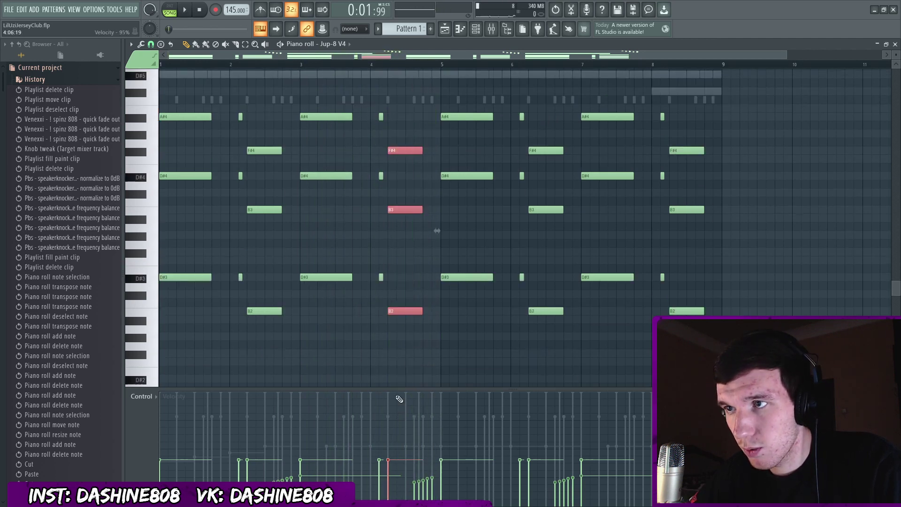
Select the chord notes in bar 4, and shift the top G#5 note three semitones down and back up.
{"action": "left_click_drag", "start_coordinate": [404, 339], "coordinate": [404, 210]}
{"action": "left_click_drag", "start_coordinate": [272, 142], "coordinate": [259, 387]}
{"action": "left_click_drag", "start_coordinate": [417, 127], "coordinate": [416, 58]}
{"action": "key", "text": "shift+Down"}
{"action": "key", "text": "shift+Down"}
{"action": "key", "text": "shift+Down"}
{"action": "key", "text": "shift+Up"}
{"action": "key", "text": "shift+Up"}
{"action": "key", "text": "shift+Up"}
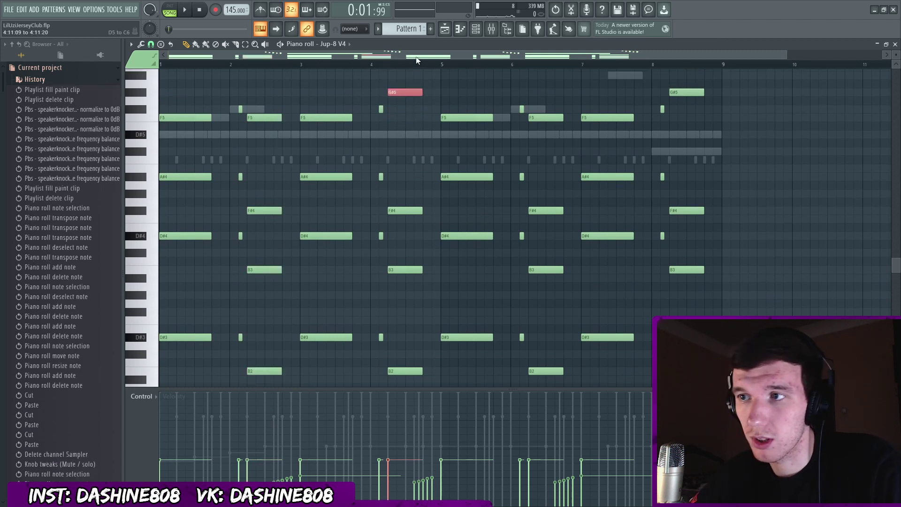
Raise the velocity of all notes to one equal level, audition the pattern, and undo the velocity change.
{"action": "key", "text": "ctrl+a"}
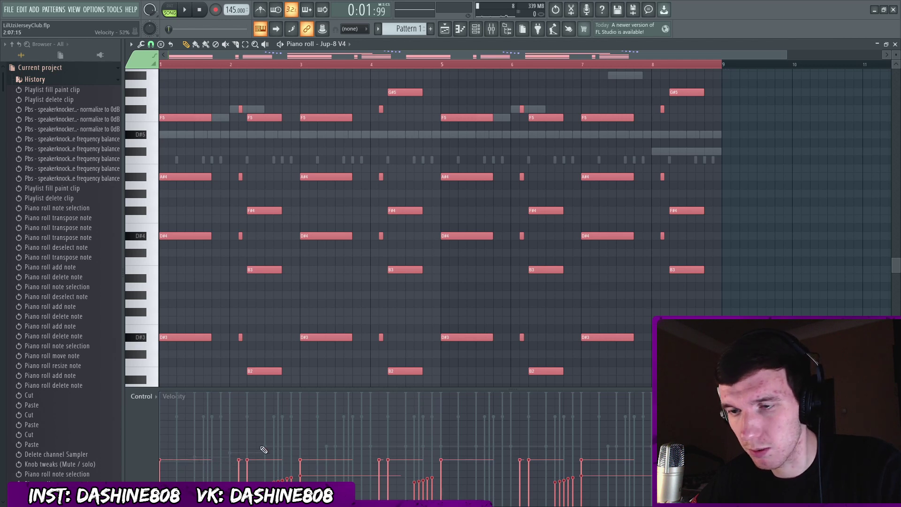
{"action": "mouse_move", "coordinate": [284, 430]}
{"action": "left_mouse_down"}
{"action": "mouse_move", "coordinate": [211, 421]}
{"action": "mouse_move", "coordinate": [704, 423]}
{"action": "mouse_move", "coordinate": [320, 414]}
{"action": "left_mouse_up"}
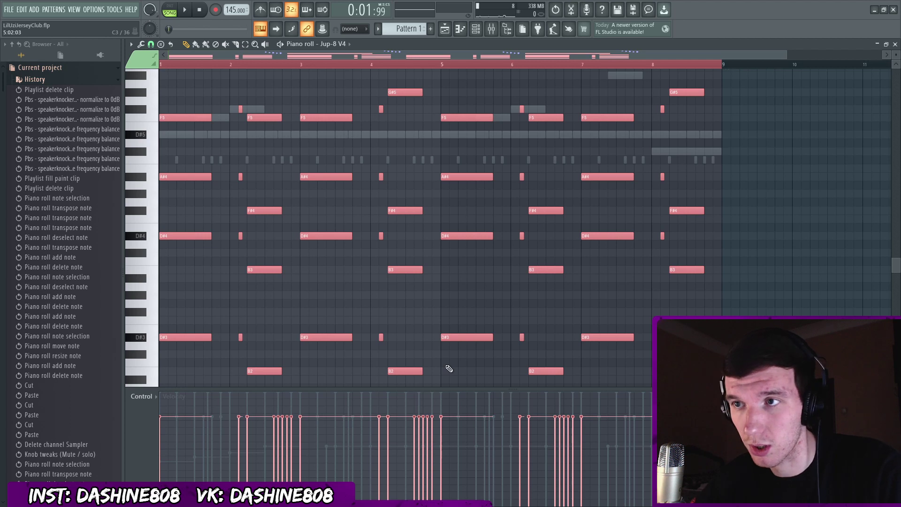
{"action": "key", "text": "space"}
{"action": "key", "text": "space"}
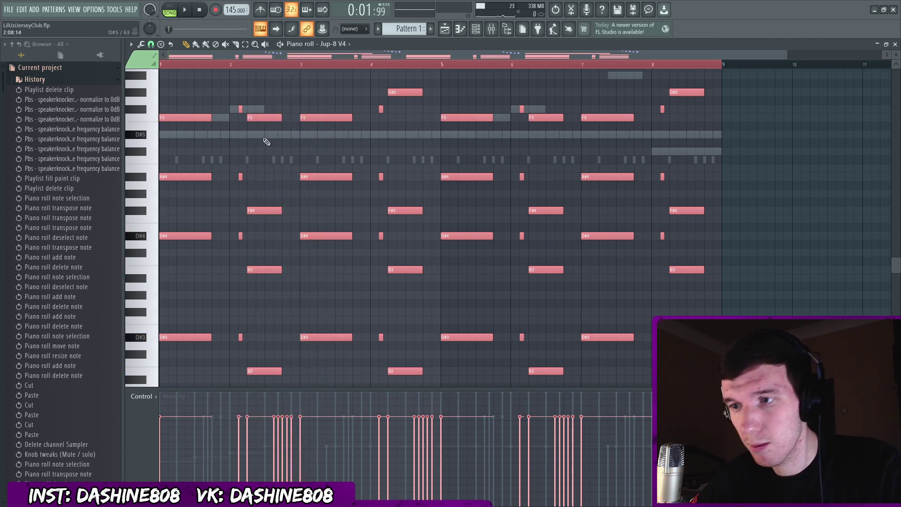
{"action": "key", "text": "ctrl+z"}
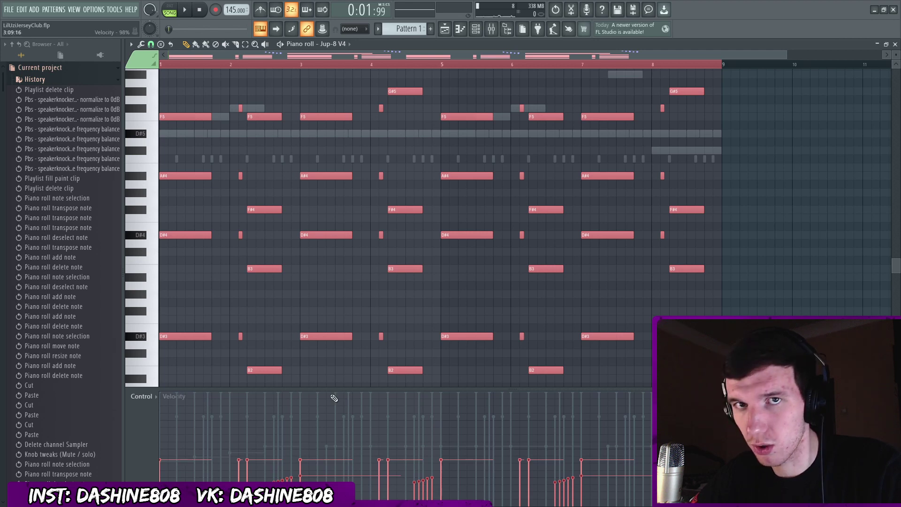
Move the short-note run from bar 2 to bar 4 and up an octave to compare it, and put it back.
{"action": "scroll", "coordinate": [726, 299], "scroll_direction": "up", "scroll_amount": 8}
{"action": "scroll", "coordinate": [727, 298], "scroll_direction": "up", "scroll_amount": 2}
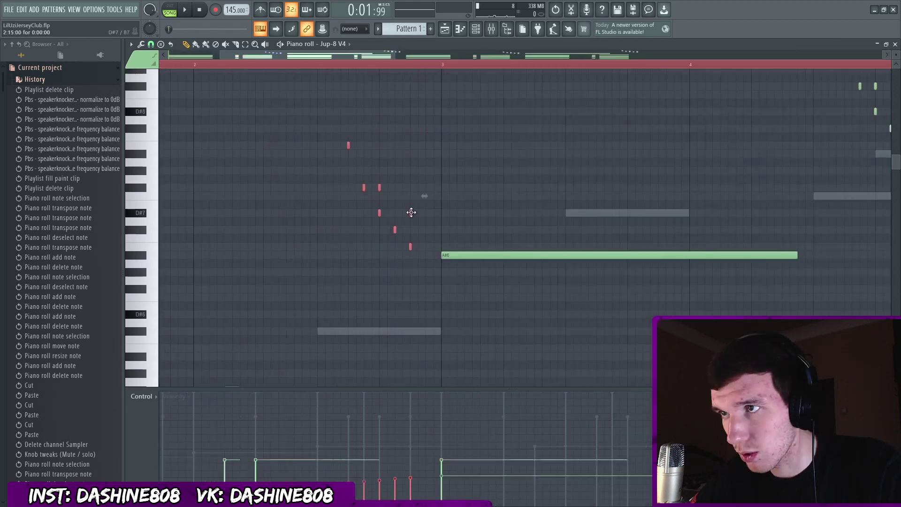
{"action": "left_click_drag", "start_coordinate": [413, 213], "coordinate": [426, 214]}
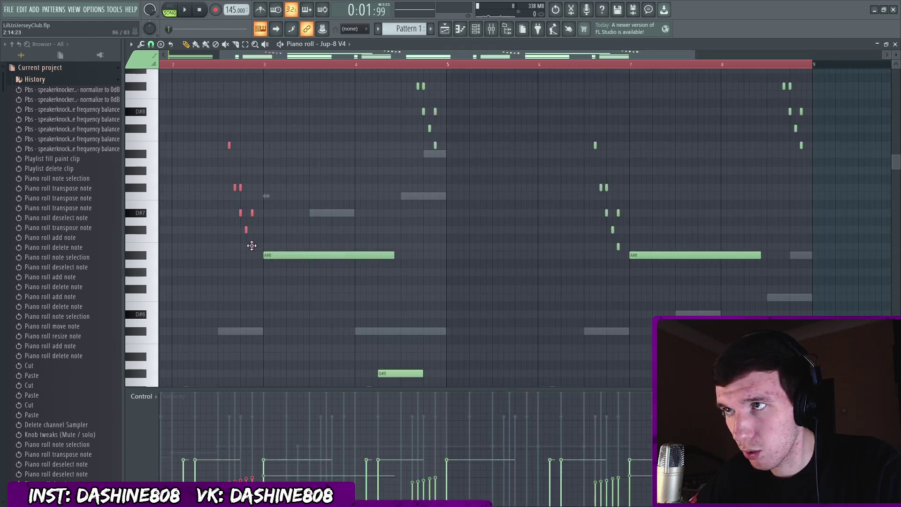
{"action": "left_click_drag", "start_coordinate": [252, 246], "coordinate": [453, 255]}
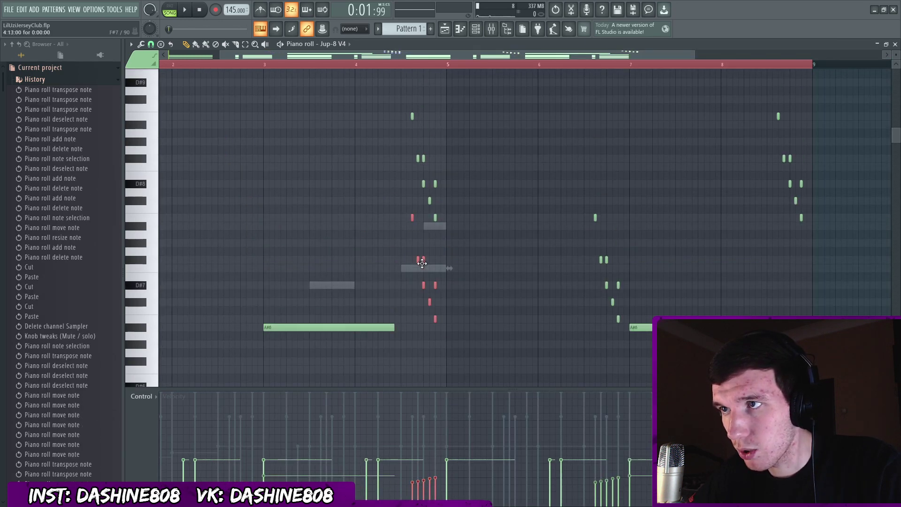
{"action": "key", "text": "ctrl+Up"}
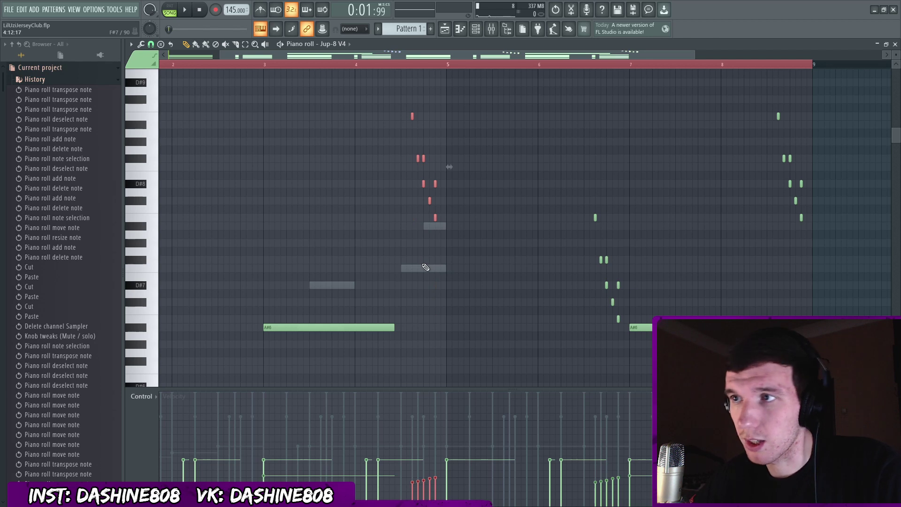
{"action": "key", "text": "ctrl+v"}
{"action": "key", "text": "ctrl+Down"}
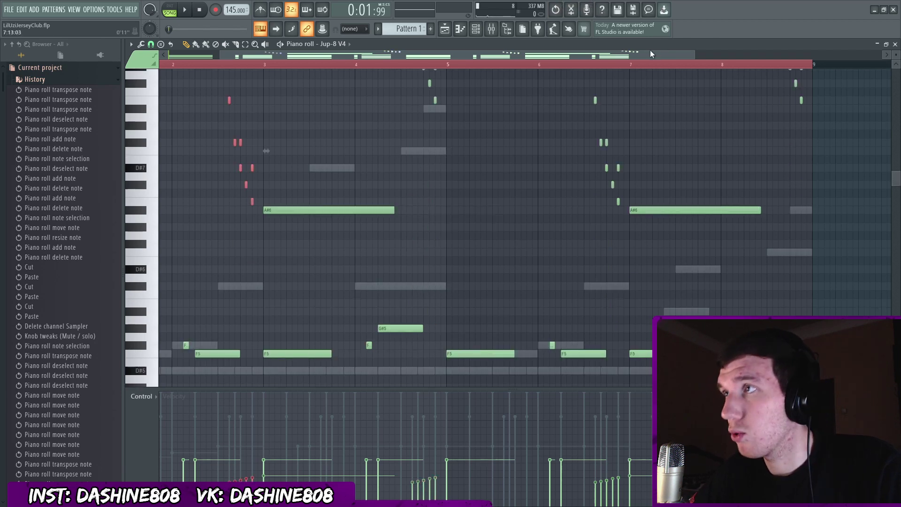
Select all notes of the Jup-8 V4 pattern to review them, and close the piano roll.
{"action": "scroll", "coordinate": [690, 62], "scroll_direction": "down", "scroll_amount": 3}
{"action": "key", "text": "ctrl+a"}
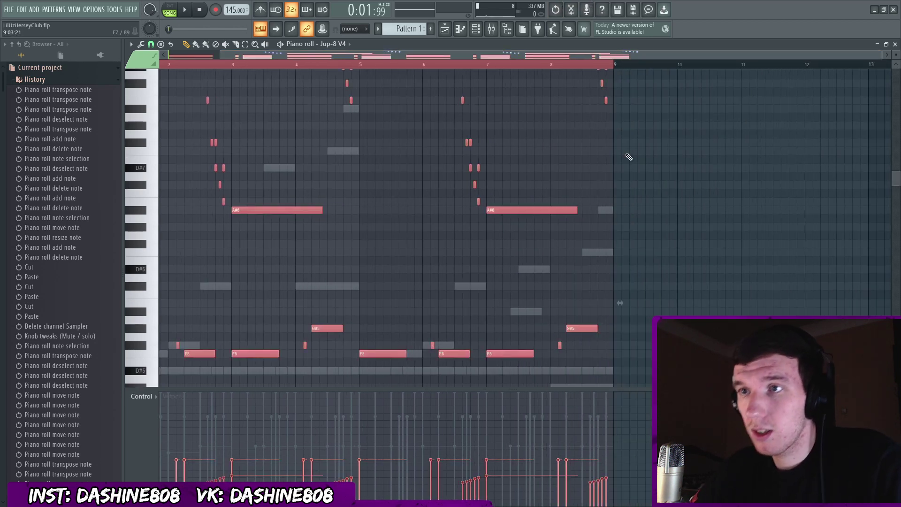
{"action": "key", "text": "F7"}
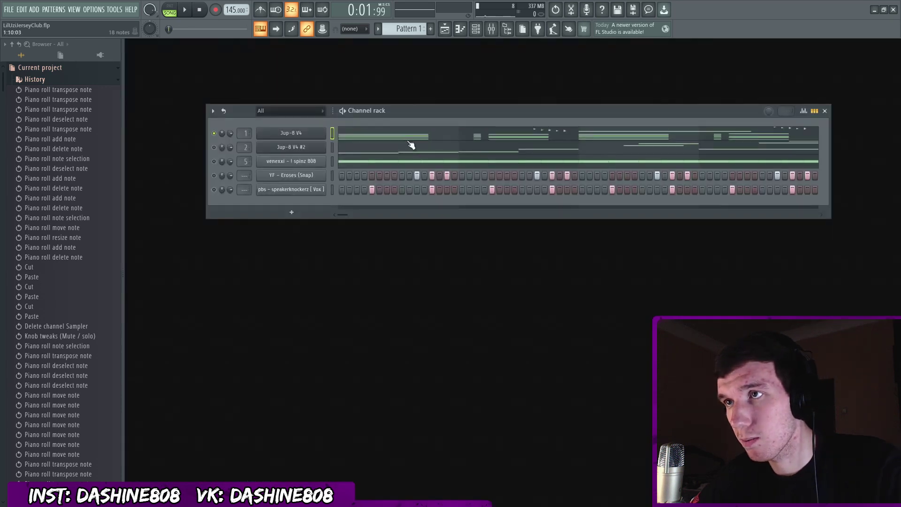
Open the Jup-8 V4 #2 synth, set its Envelope 2 attack to about 63 ms, and close it.
{"action": "left_click", "coordinate": [302, 147]}
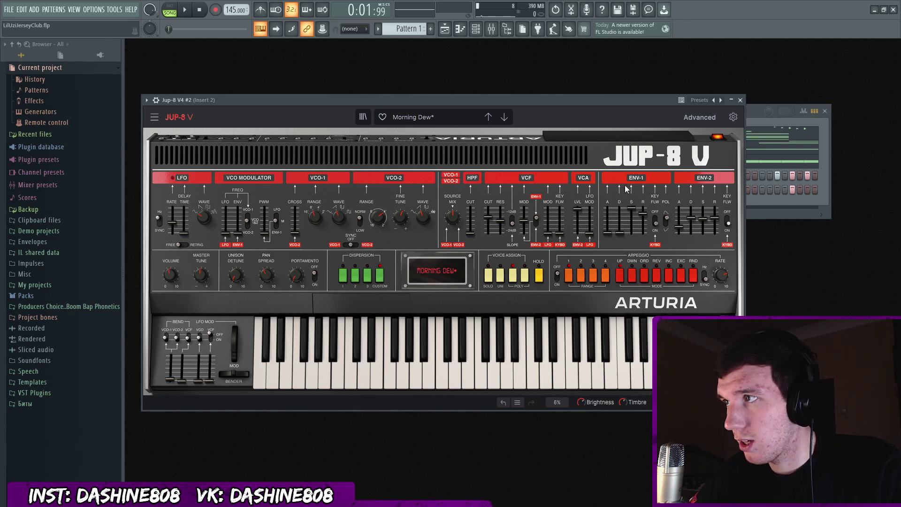
{"action": "mouse_move", "coordinate": [679, 230]}
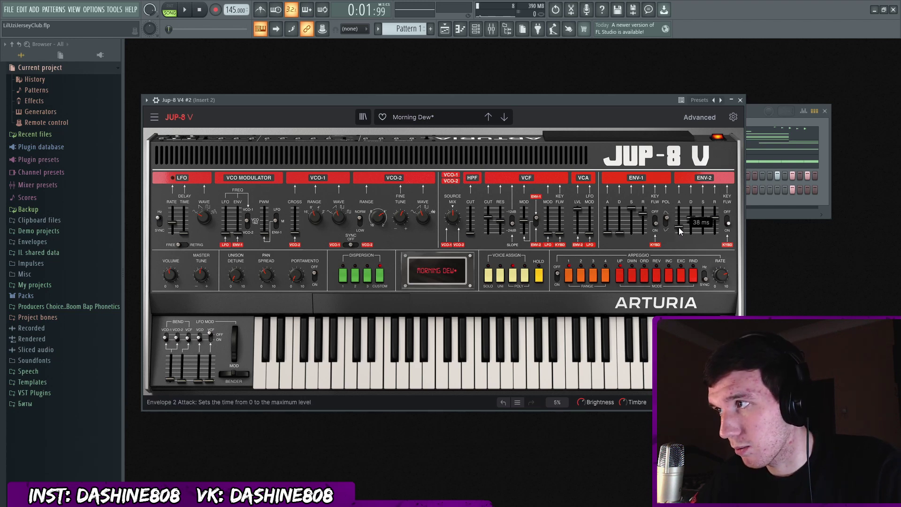
{"action": "left_click_drag", "start_coordinate": [678, 229], "coordinate": [679, 225]}
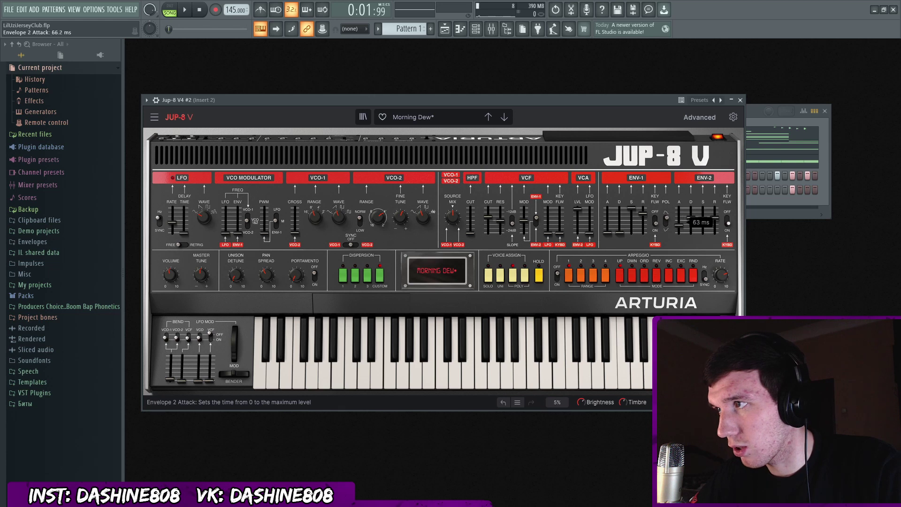
{"action": "key", "text": "Escape"}
Show the melody of Jup-8 V4 #2 in the piano roll, and return the playback position to the start.
{"action": "left_click", "coordinate": [364, 150]}
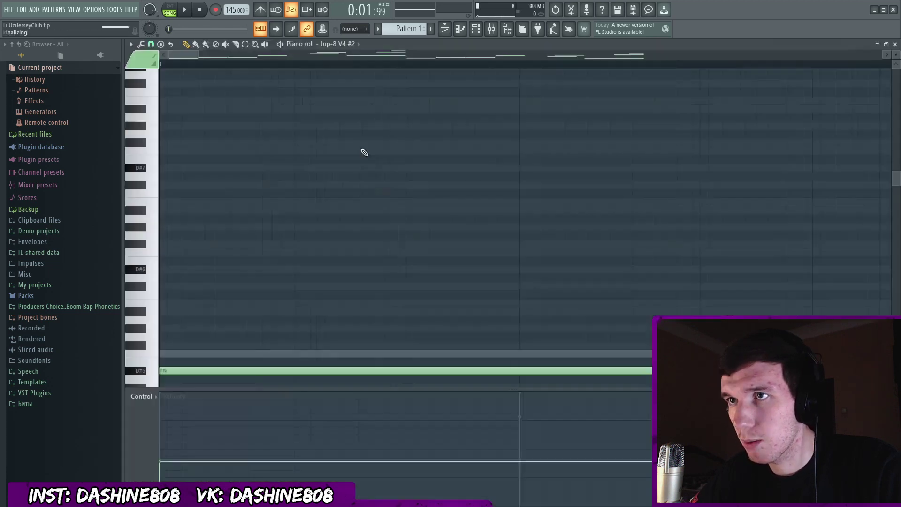
{"action": "key", "text": "Escape"}
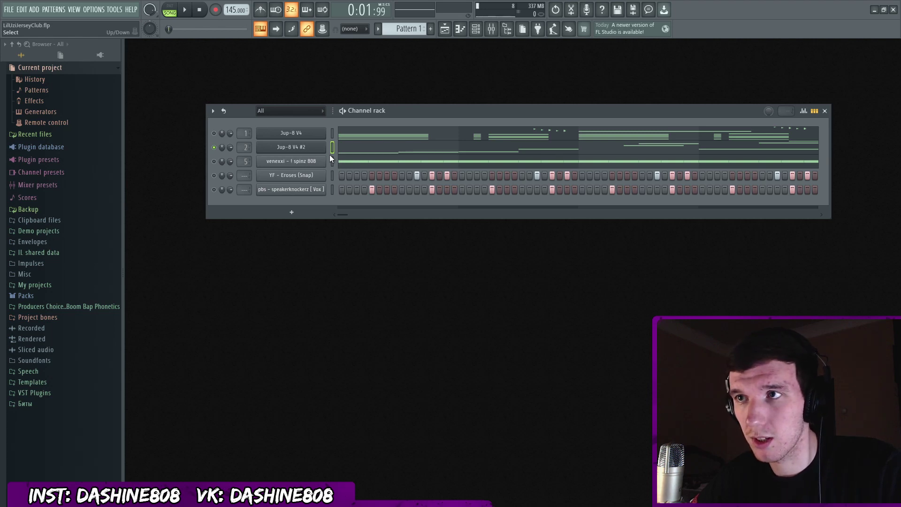
{"action": "key", "text": "F7"}
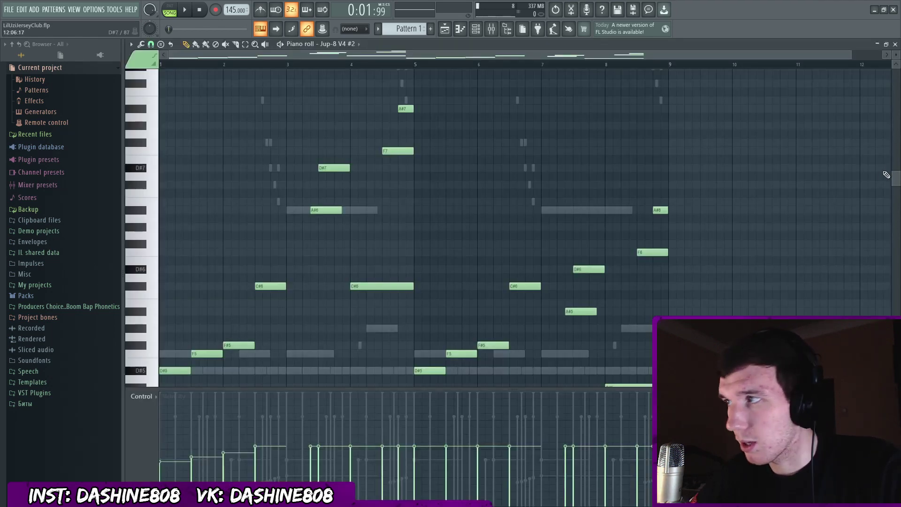
{"action": "left_click_drag", "start_coordinate": [896, 177], "coordinate": [898, 203]}
{"action": "left_click", "coordinate": [220, 65]}
{"action": "left_click_drag", "start_coordinate": [218, 65], "coordinate": [118, 82]}
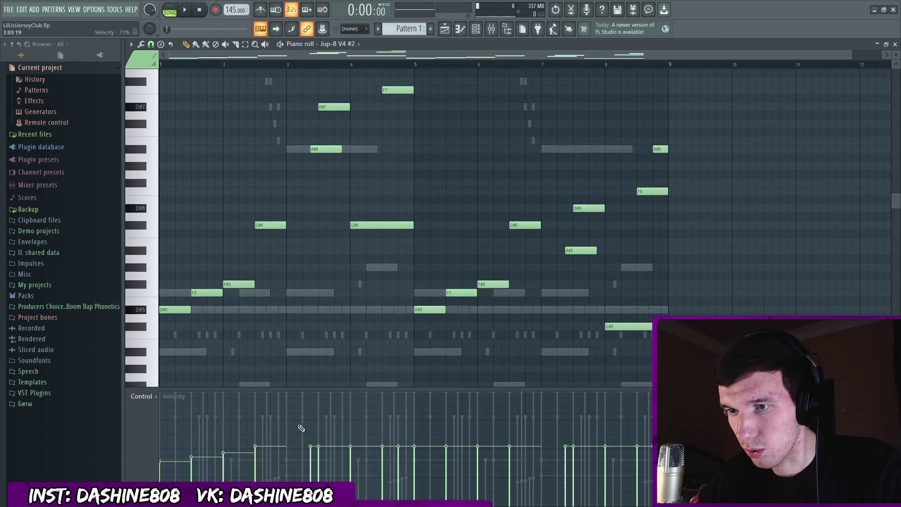
Play the Jup-8 V4 #2 melody from the start in the piano roll.
{"action": "key", "text": "space"}
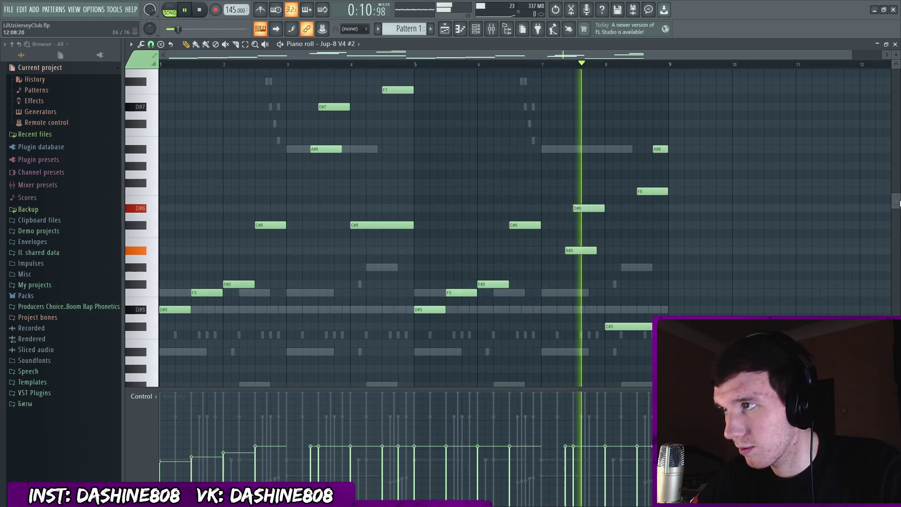
{"action": "left_click_drag", "start_coordinate": [900, 202], "coordinate": [899, 198]}
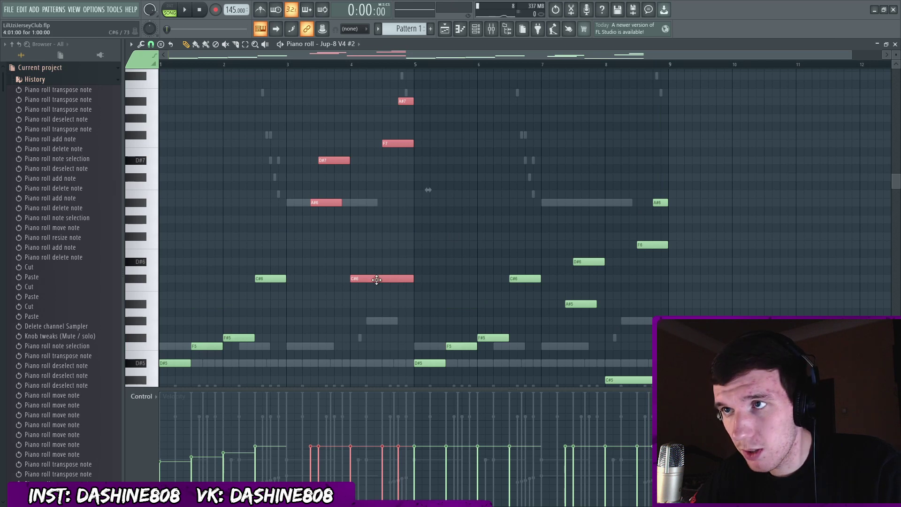
Try to move the melody notes of bars 3–4 to bars 7–8 an octave lower to compare them, and close the piano roll.
{"action": "left_click_drag", "start_coordinate": [376, 280], "coordinate": [632, 279]}
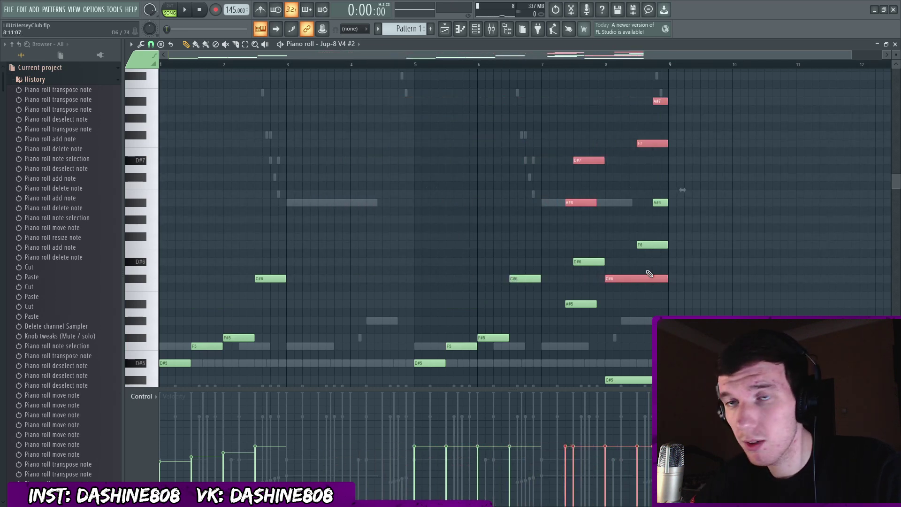
{"action": "key", "text": "ctrl+Down"}
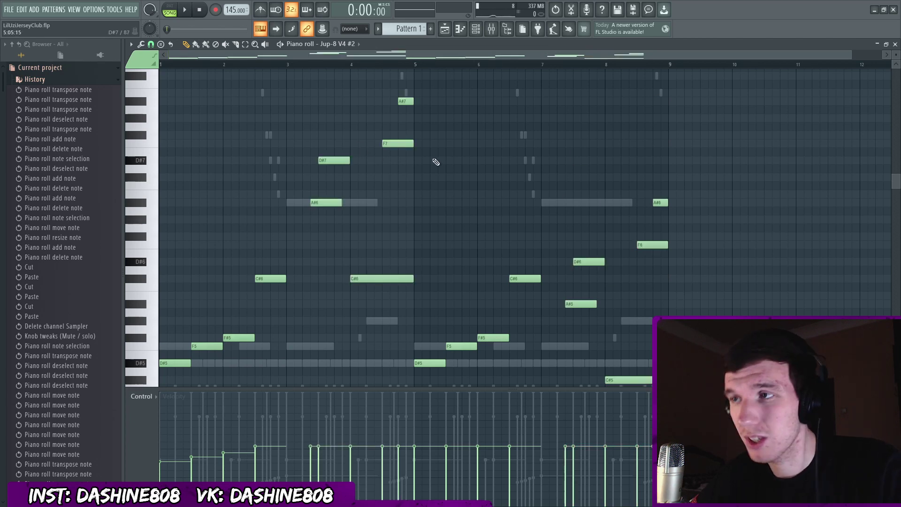
{"action": "key", "text": "F7"}
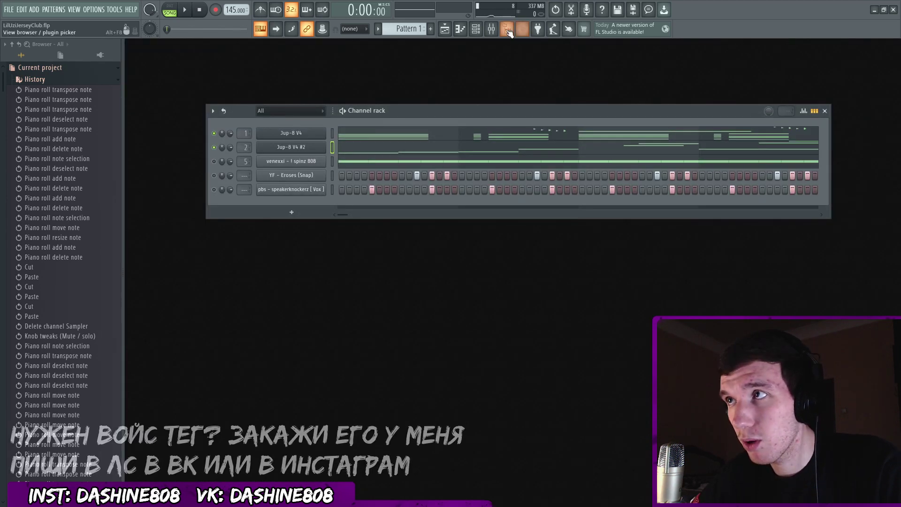
Open the mixer and examine the Insert 1 and Insert 2 tracks with their volume levels.
{"action": "key", "text": "F9"}
{"action": "left_click", "coordinate": [195, 149]}
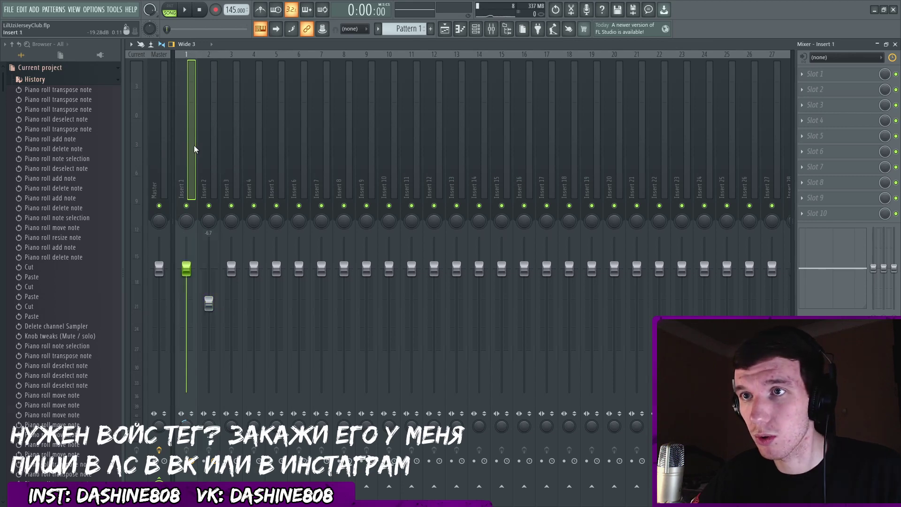
{"action": "left_click", "coordinate": [210, 149]}
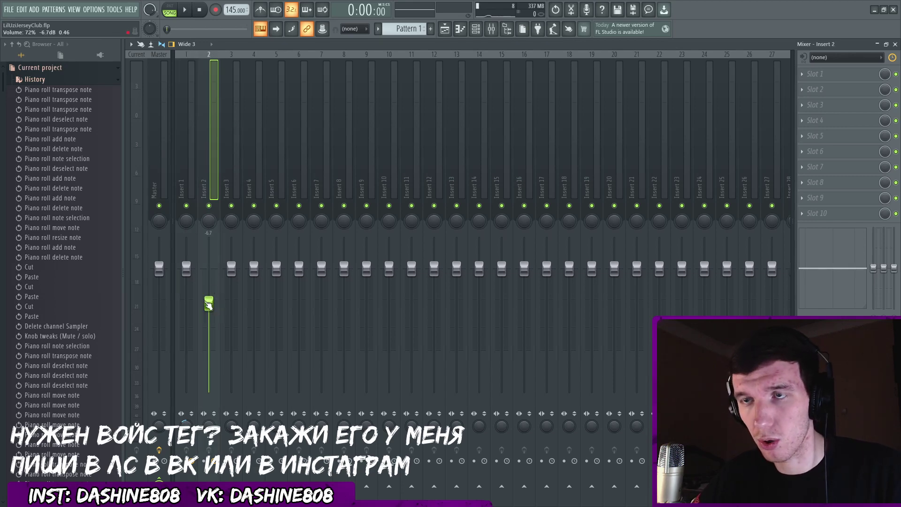
Add Fruity parametric EQ 2 to the first effect slot of Insert 1, and make band 1 a low-cut filter during playback.
{"action": "left_click", "coordinate": [824, 75]}
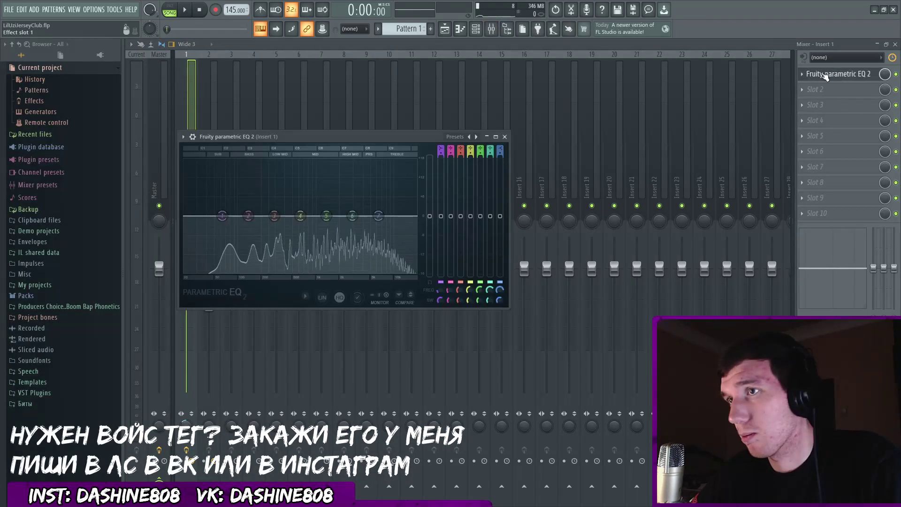
{"action": "key", "text": "space"}
{"action": "right_click", "coordinate": [222, 216]}
{"action": "mouse_move", "coordinate": [238, 242]}
{"action": "left_click", "coordinate": [277, 267]}
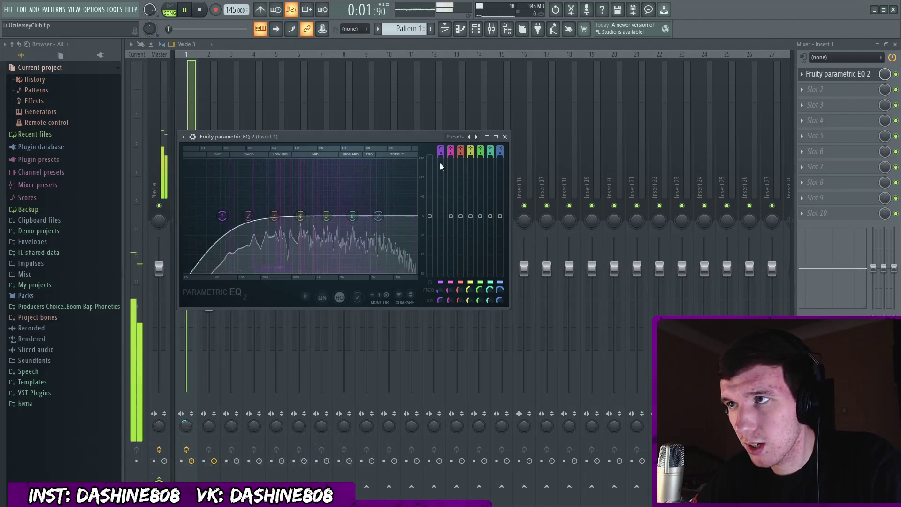
{"action": "mouse_move", "coordinate": [222, 216]}
{"action": "left_mouse_down"}
{"action": "mouse_move", "coordinate": [234, 216]}
{"action": "mouse_move", "coordinate": [225, 216]}
{"action": "left_mouse_up"}
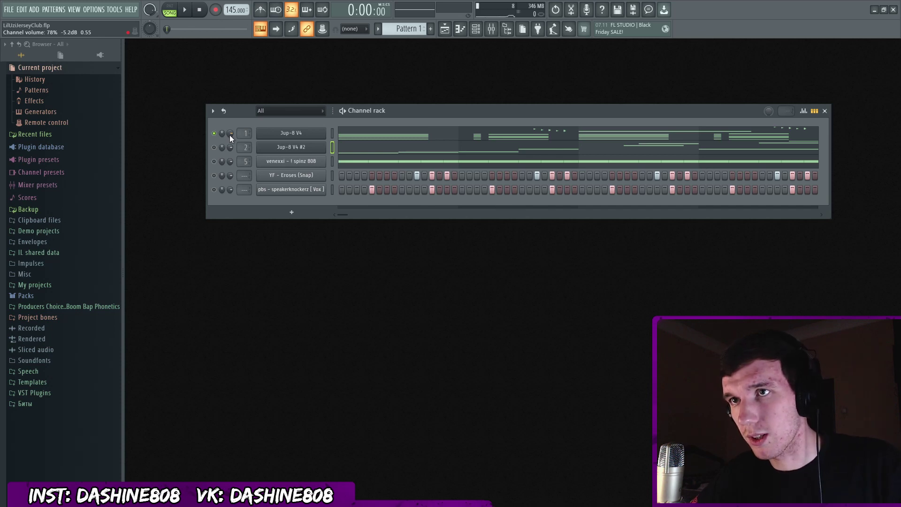
Mute Jup-8 V4, unmute the 808, Snap and Vox channels, and review the venexxi - ! spinz 808 notes in the piano roll.
{"action": "left_click", "coordinate": [214, 134]}
{"action": "left_click_drag", "start_coordinate": [214, 162], "coordinate": [214, 189]}
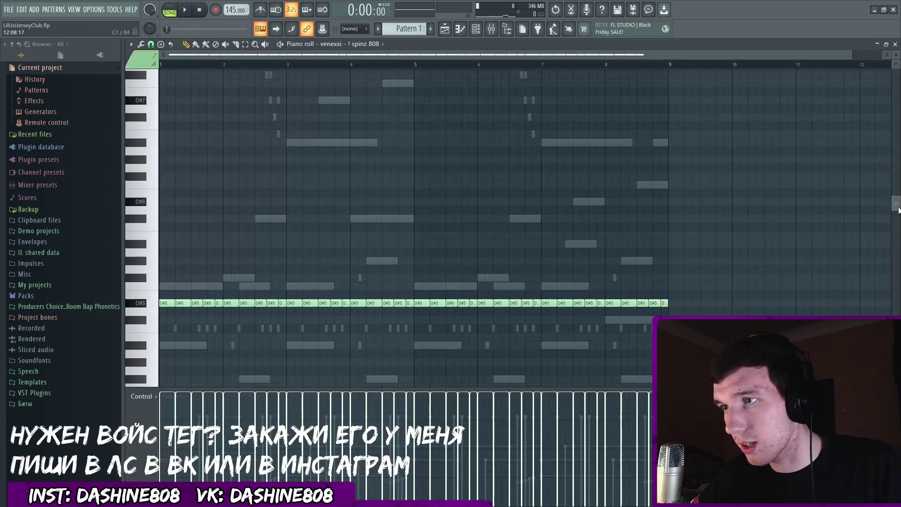
{"action": "left_click_drag", "start_coordinate": [898, 210], "coordinate": [898, 214]}
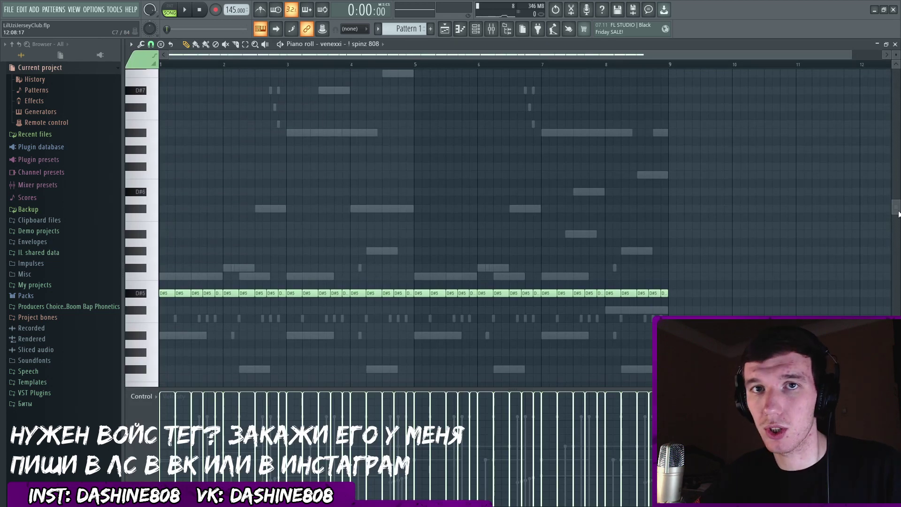
{"action": "key", "text": "Escape"}
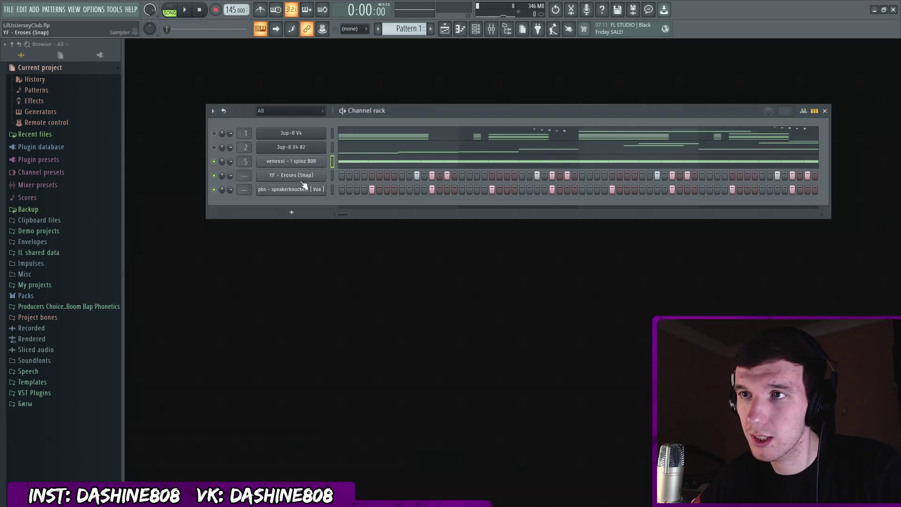
Solo the venexxi - ! spinz 808 channel, and show the precomputed effects in its sampler settings.
{"action": "left_click", "coordinate": [214, 162]}
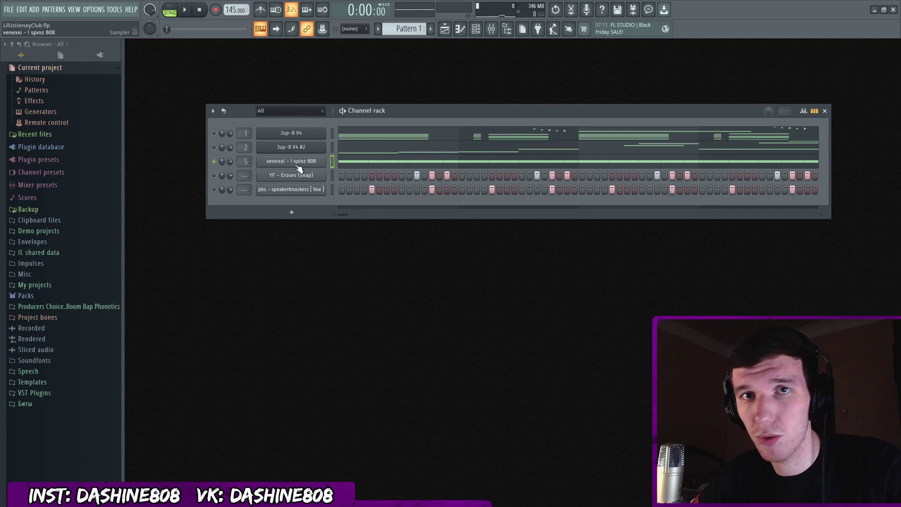
{"action": "left_click", "coordinate": [298, 164]}
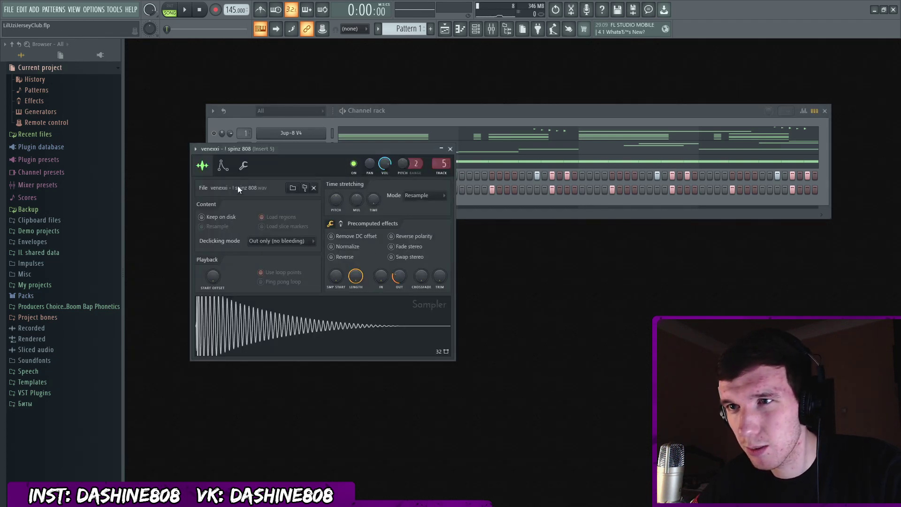
{"action": "left_click", "coordinate": [340, 224]}
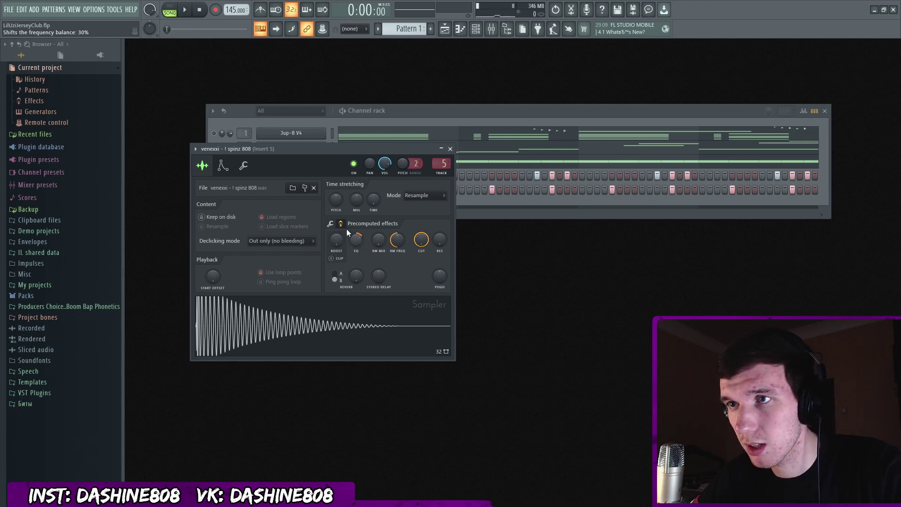
Play the 808 pattern in the piano roll with the view fitted to its first four bars.
{"action": "key", "text": "F7"}
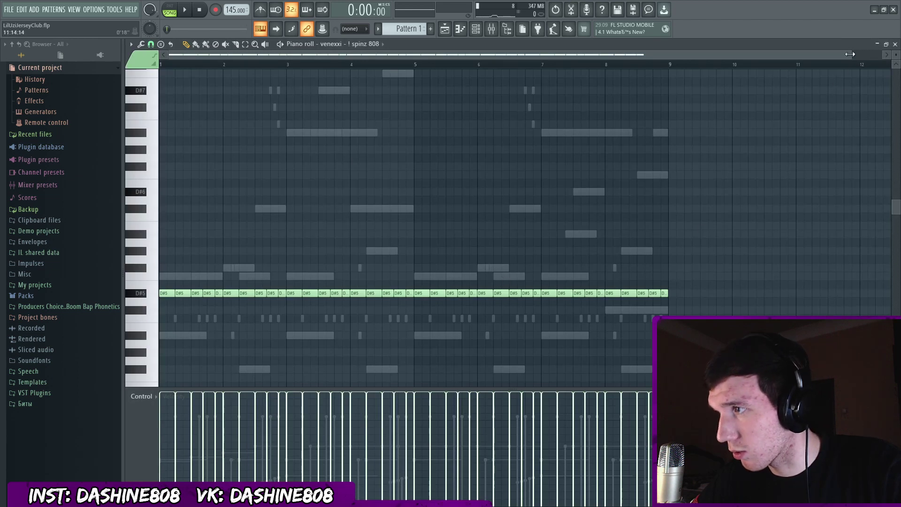
{"action": "left_click_drag", "start_coordinate": [849, 57], "coordinate": [404, 91]}
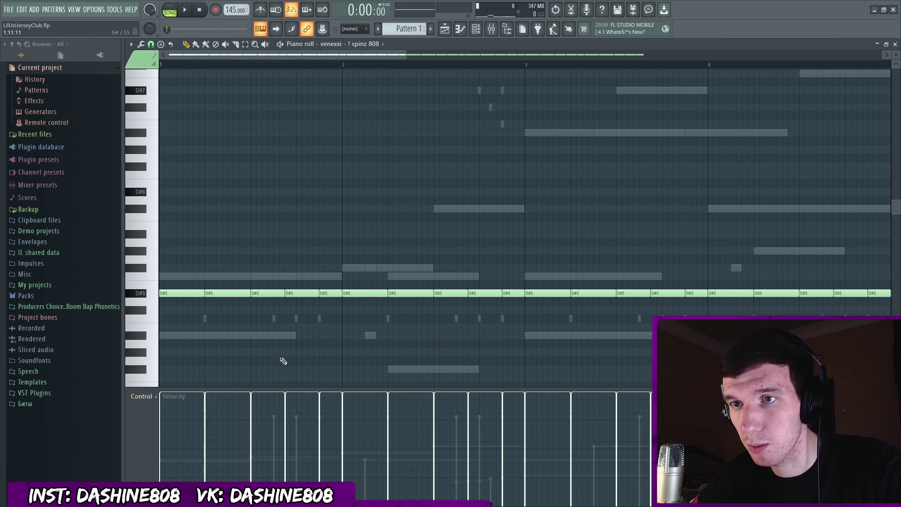
{"action": "key", "text": "space"}
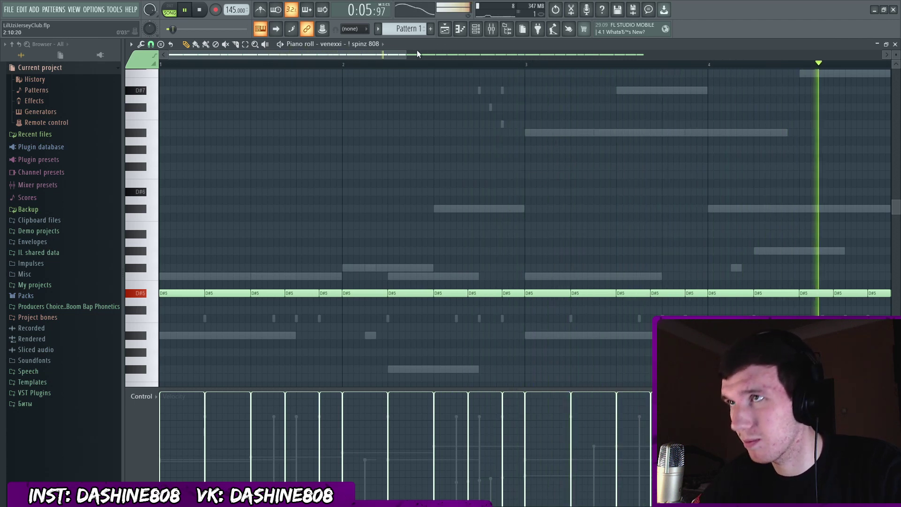
{"action": "key", "text": "space"}
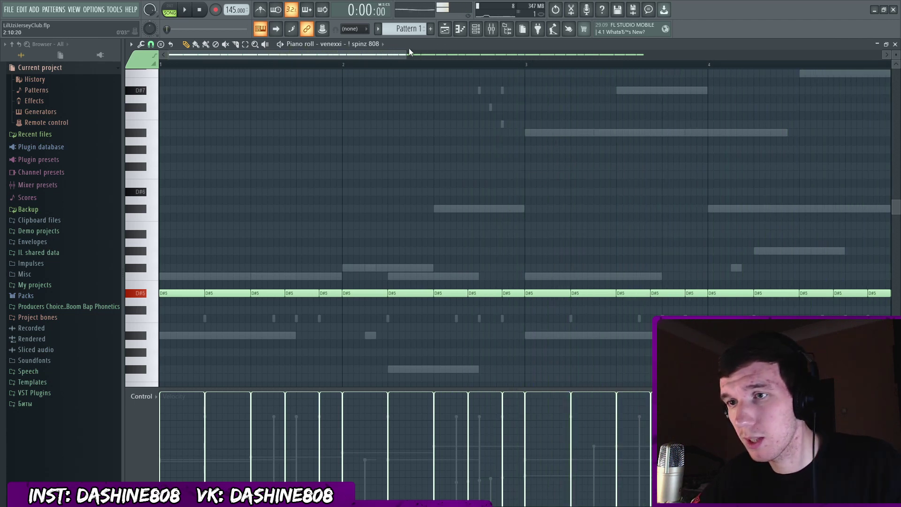
Try to shift the 808 notes of bar 1 to bar 3, and undo the change.
{"action": "left_click_drag", "start_coordinate": [336, 260], "coordinate": [162, 312]}
{"action": "left_click_drag", "start_coordinate": [189, 294], "coordinate": [584, 289]}
{"action": "key", "text": "ctrl+z"}
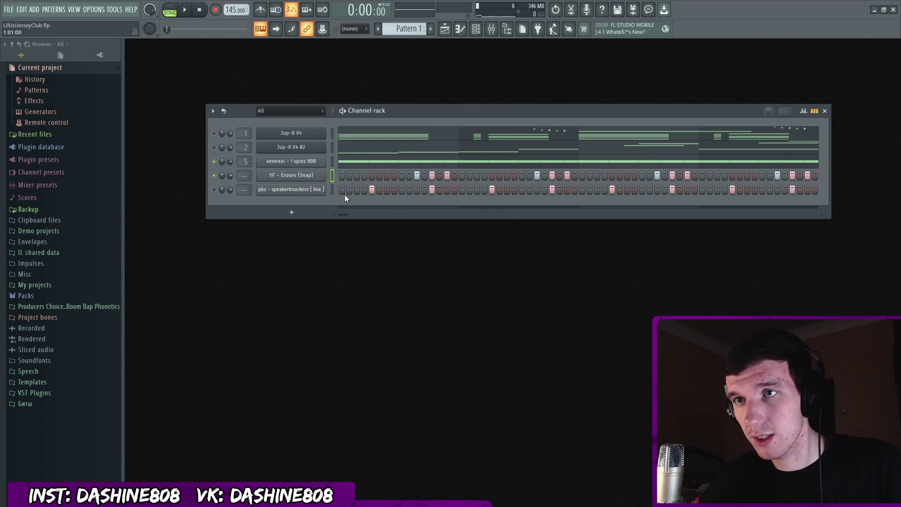
Lengthen all YF - Eroses (Snap) notes in the piano roll so the hits in each group run into one another, and close it.
{"action": "right_click", "coordinate": [300, 175]}
{"action": "left_click", "coordinate": [352, 175]}
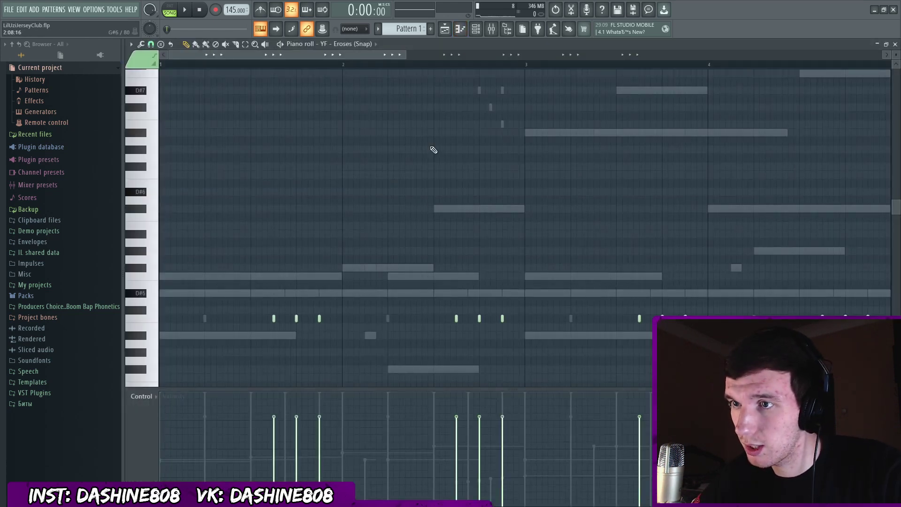
{"action": "mouse_move", "coordinate": [406, 55]}
{"action": "left_mouse_down"}
{"action": "mouse_move", "coordinate": [509, 64]}
{"action": "mouse_move", "coordinate": [407, 70]}
{"action": "left_mouse_up"}
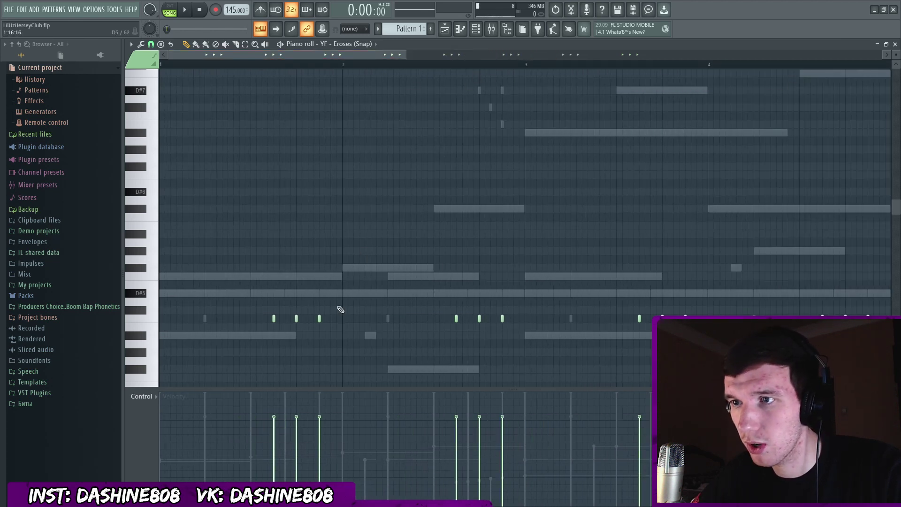
{"action": "key", "text": "ctrl+a"}
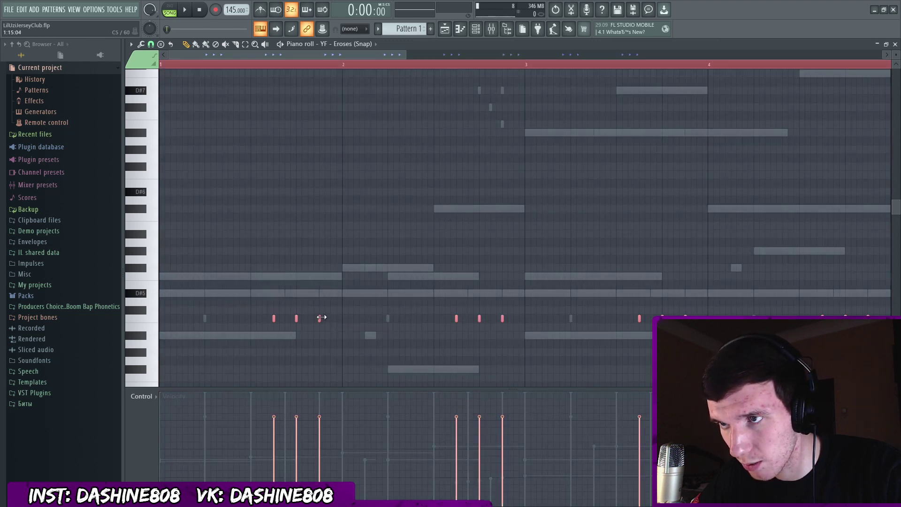
{"action": "left_click_drag", "start_coordinate": [322, 318], "coordinate": [352, 315]}
{"action": "key", "text": "Escape"}
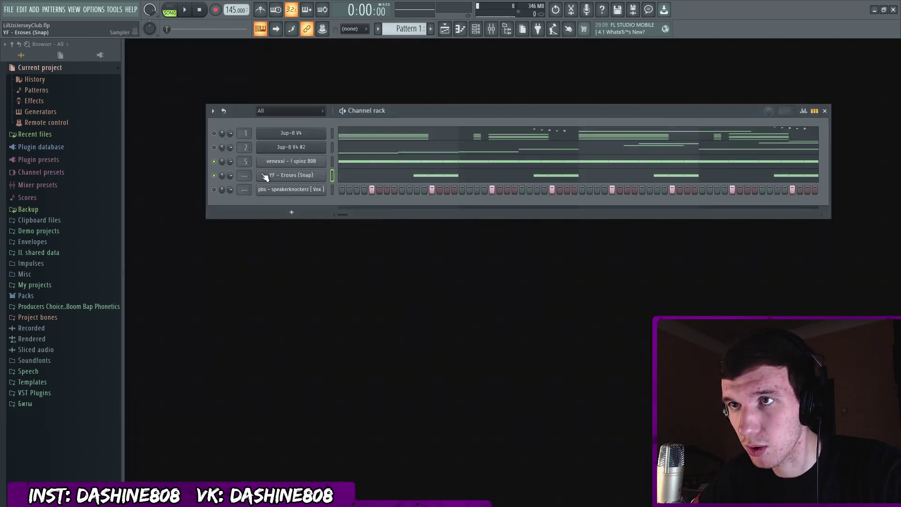
Play the lengthened YF - Eroses (Snap) notes in the piano roll, and close it.
{"action": "left_click", "coordinate": [369, 179]}
{"action": "key", "text": "space"}
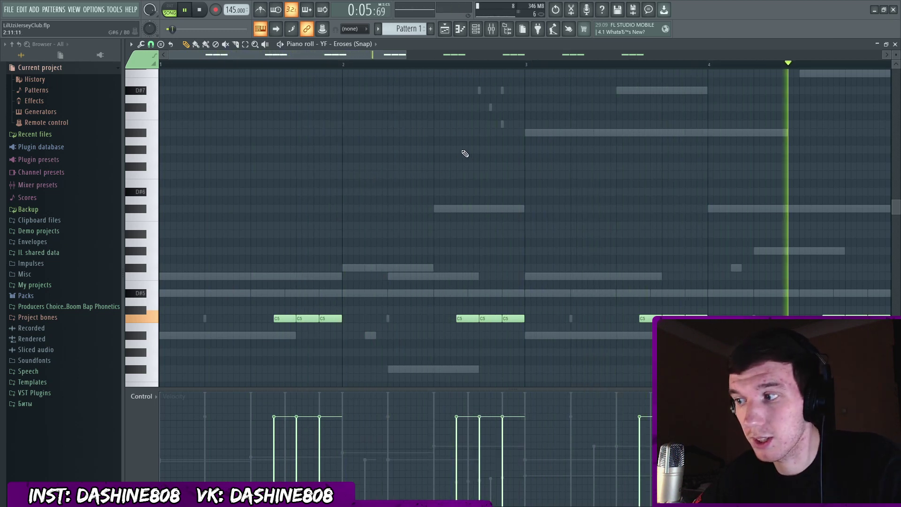
{"action": "key", "text": "space"}
{"action": "key", "text": "Escape"}
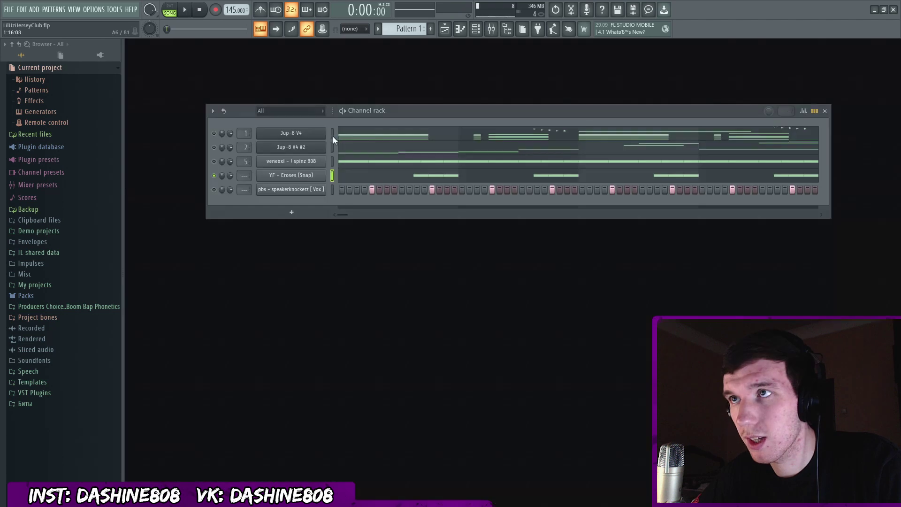
Turn the 808 channel back on, and inspect the sampler settings of pbs - speakerknockerz [ Vox ].
{"action": "left_click", "coordinate": [215, 162]}
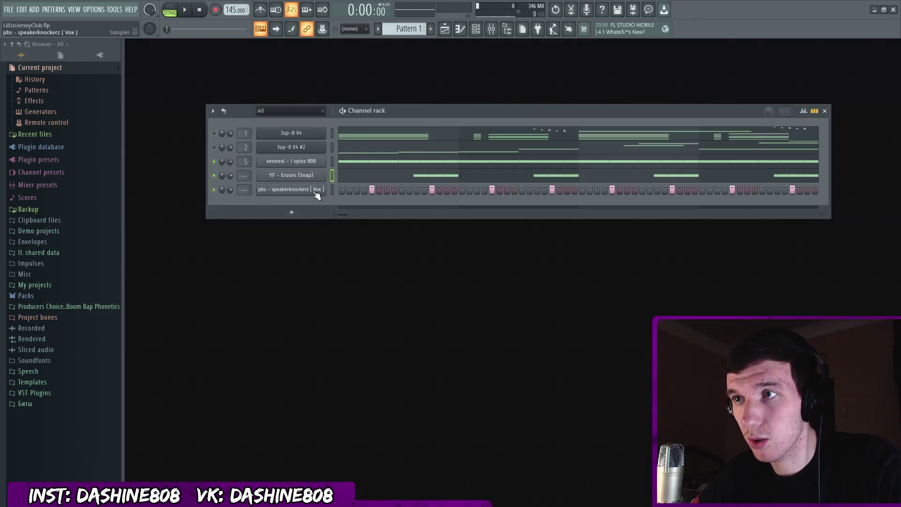
{"action": "left_click", "coordinate": [333, 190]}
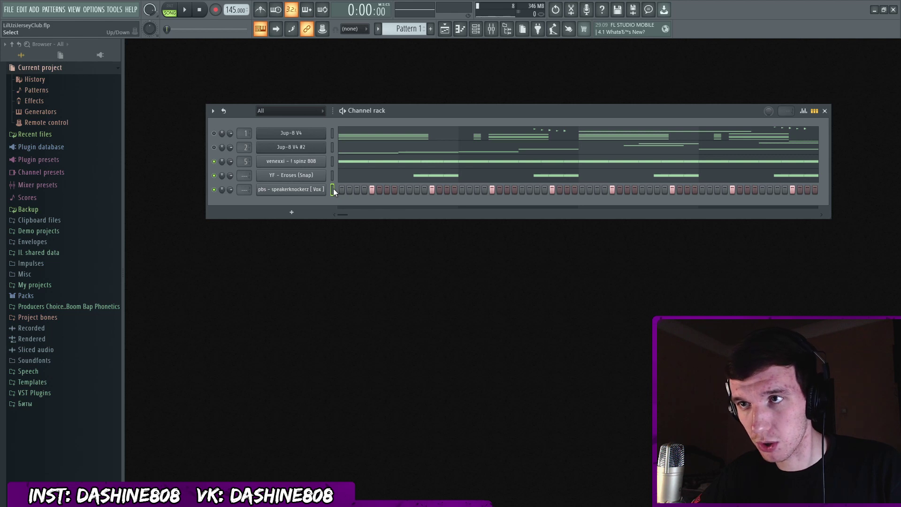
{"action": "left_click", "coordinate": [305, 190]}
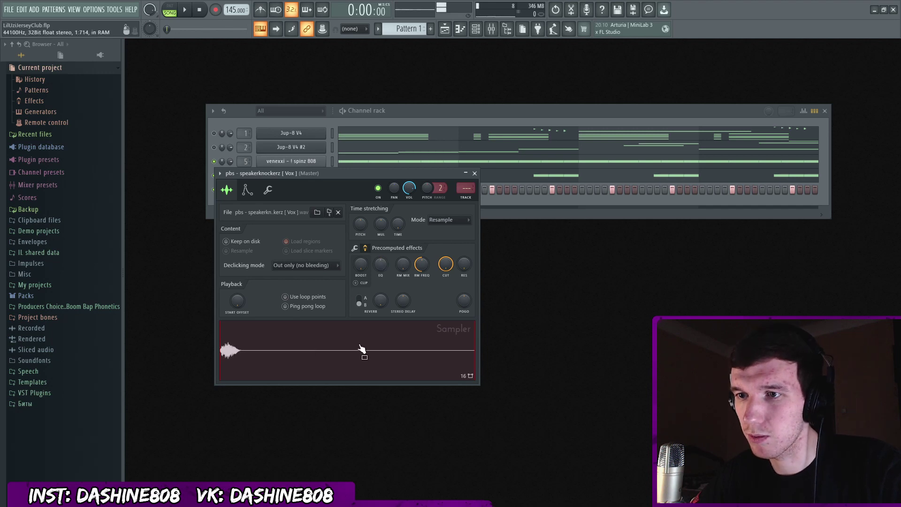
{"action": "key", "text": "ctrl+z"}
{"action": "key", "text": "Escape"}
Review the note placement of pbs - speakerknockerz [ Vox ] in the piano roll, and close it.
{"action": "right_click", "coordinate": [323, 188]}
{"action": "left_click", "coordinate": [345, 190]}
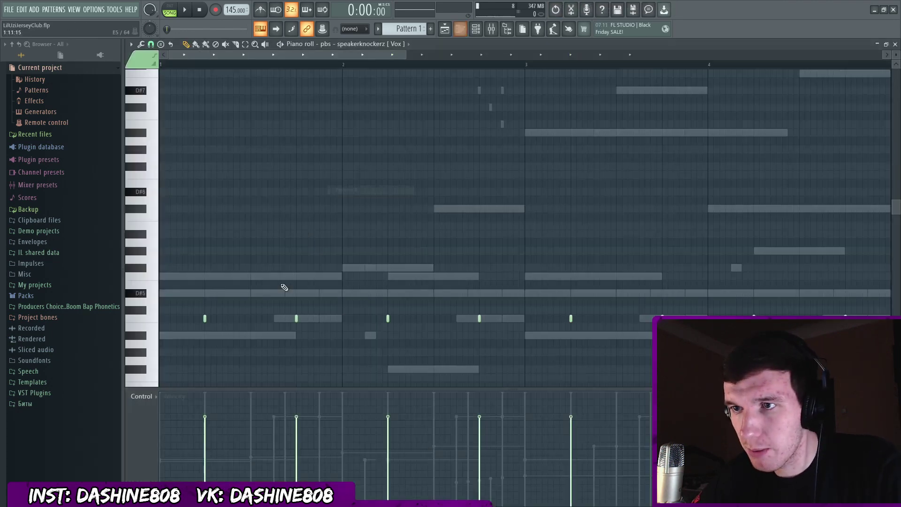
{"action": "mouse_move", "coordinate": [406, 55]}
{"action": "left_mouse_down"}
{"action": "mouse_move", "coordinate": [423, 64]}
{"action": "mouse_move", "coordinate": [406, 64]}
{"action": "left_mouse_up"}
{"action": "key", "text": "Escape"}
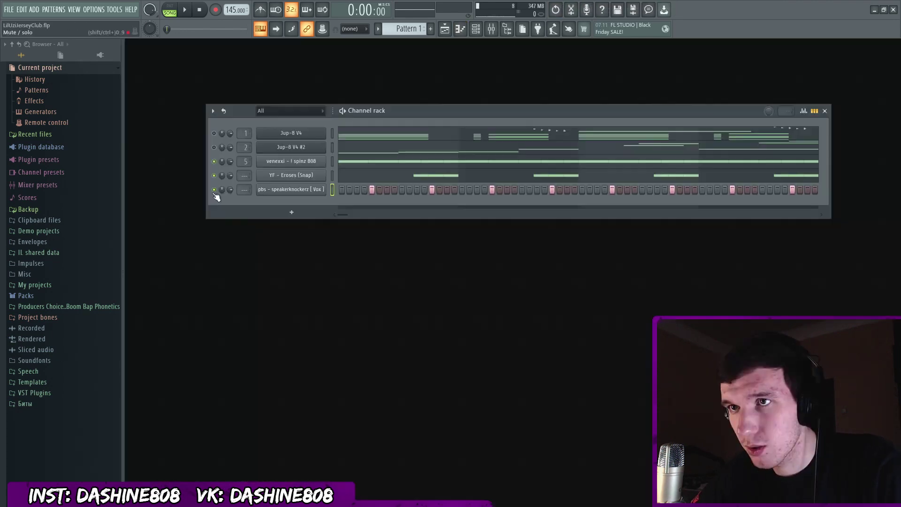
Play the Vox notes on their own in the piano roll, and play the 808, Snap and Vox channels together.
{"action": "right_click", "coordinate": [327, 195]}
{"action": "left_click", "coordinate": [350, 190]}
{"action": "key", "text": "space"}
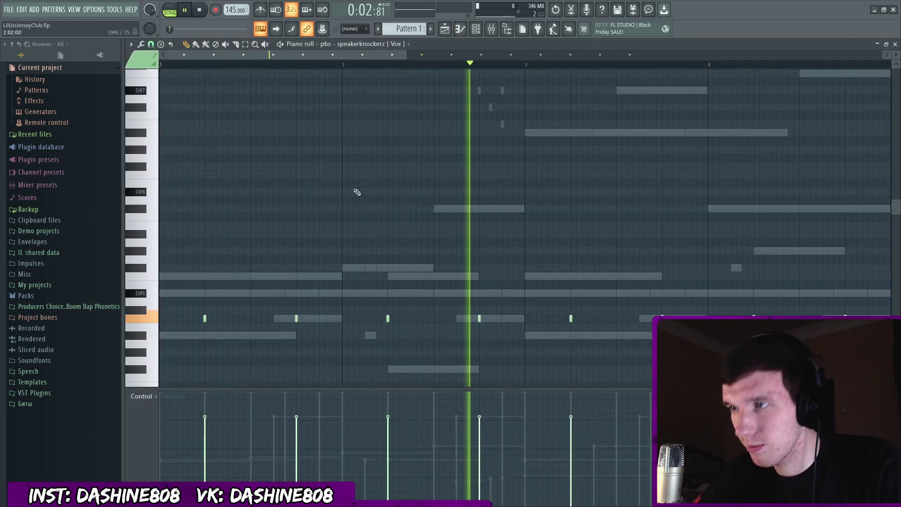
{"action": "key", "text": "space"}
{"action": "key", "text": "Escape"}
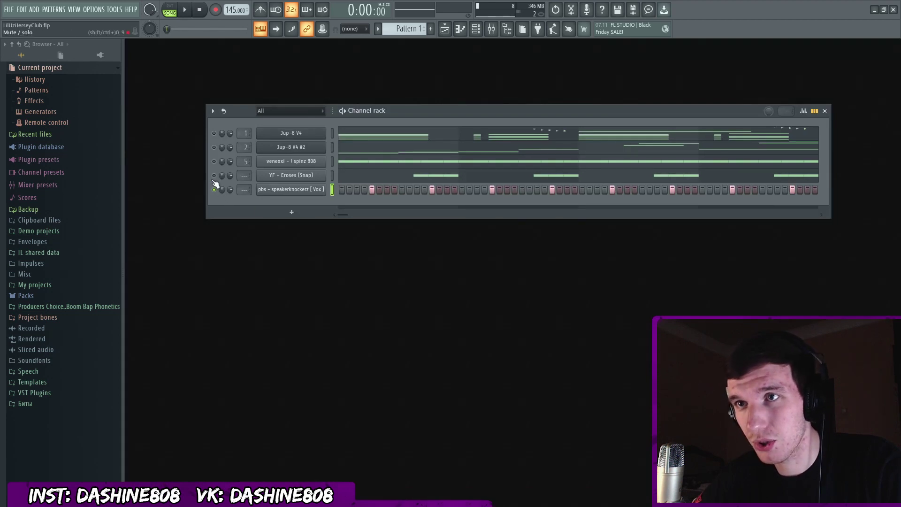
{"action": "key", "text": "space"}
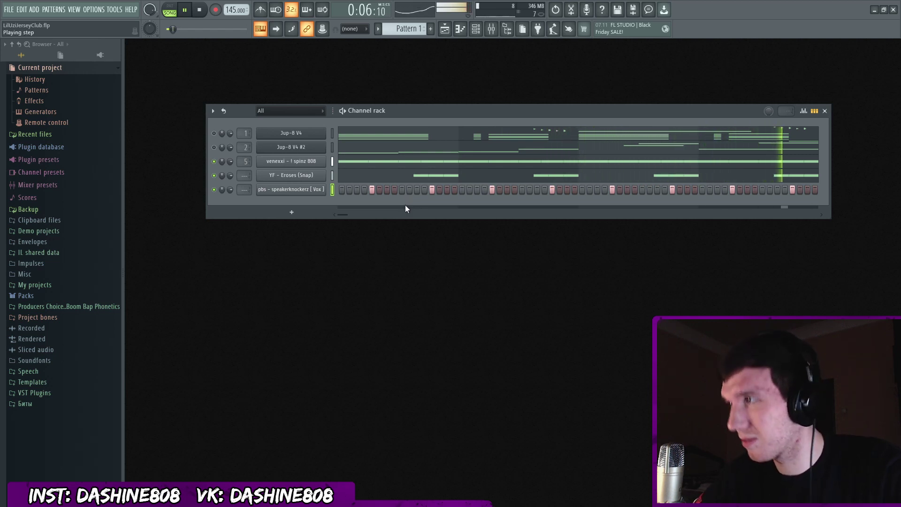
Stop the drum playback, and play the 808, Snap and Vox channels together with the first Jup-8 V4 melody.
{"action": "key", "text": "space"}
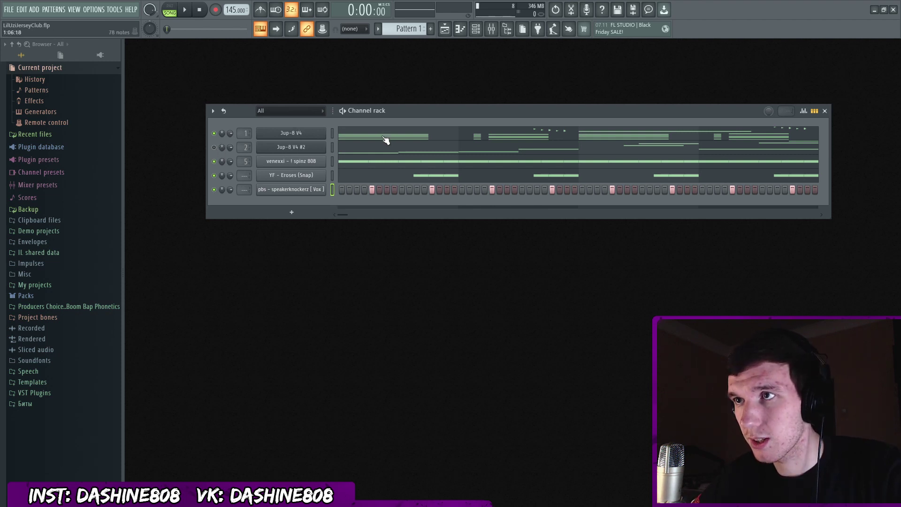
{"action": "key", "text": "space"}
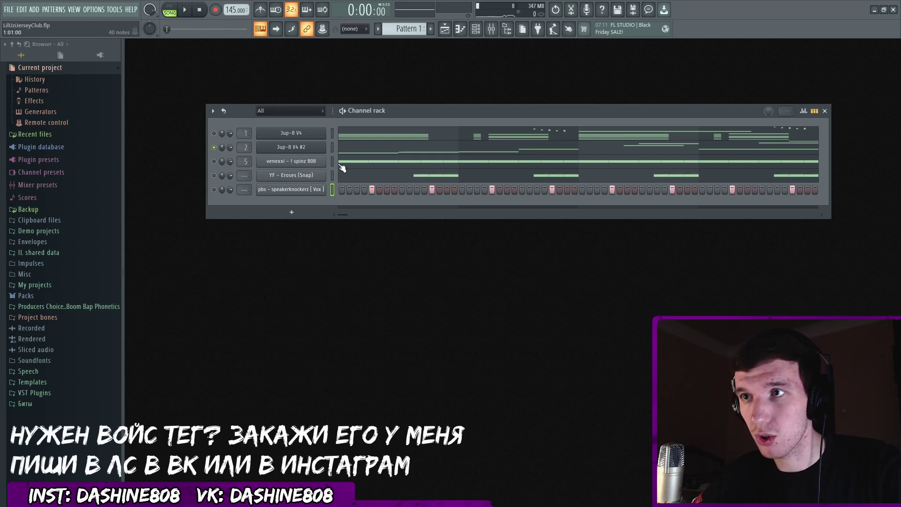
Open the playlist, and play the opening Pattern 1 section of the arrangement from bar 1.
{"action": "left_click", "coordinate": [260, 29]}
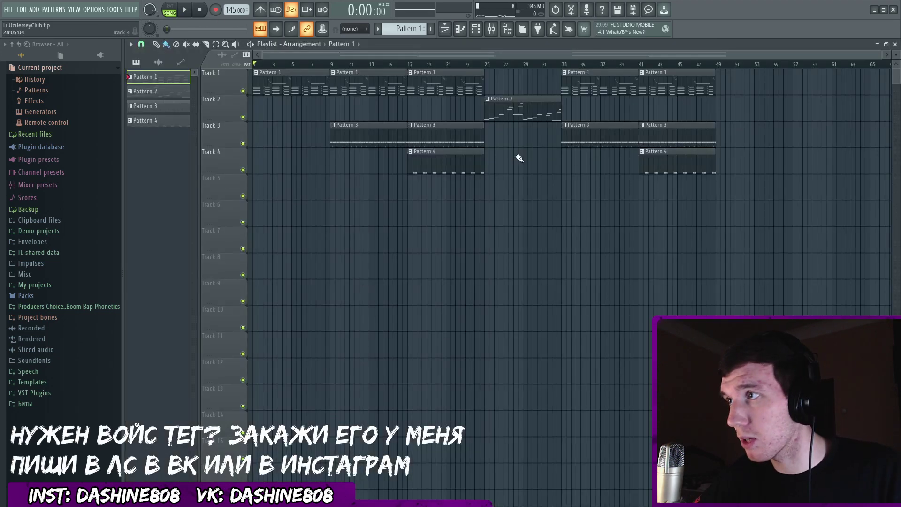
{"action": "left_click", "coordinate": [299, 65]}
{"action": "key", "text": "space"}
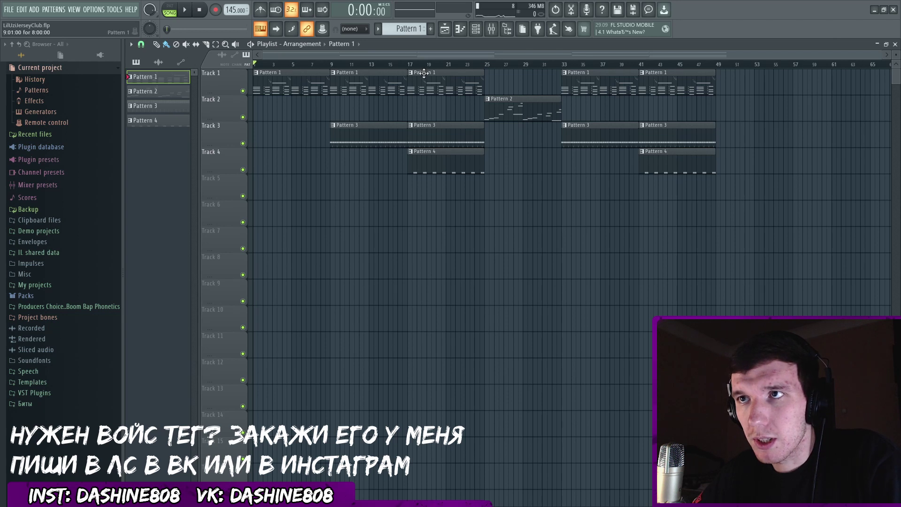
{"action": "key", "text": "space"}
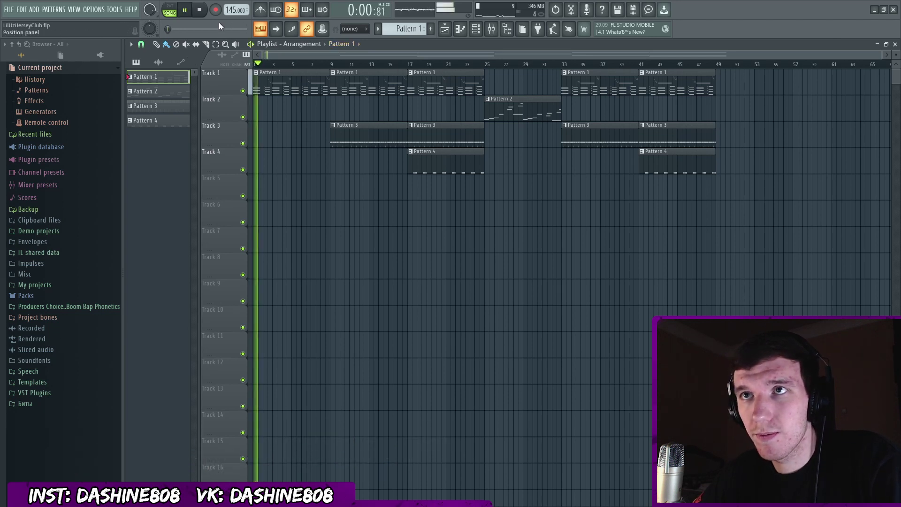
{"action": "key", "text": "space"}
Play the arrangement from bar 9 where Pattern 3 joins, and from bar 17 where Pattern 4 joins.
{"action": "left_click", "coordinate": [330, 64]}
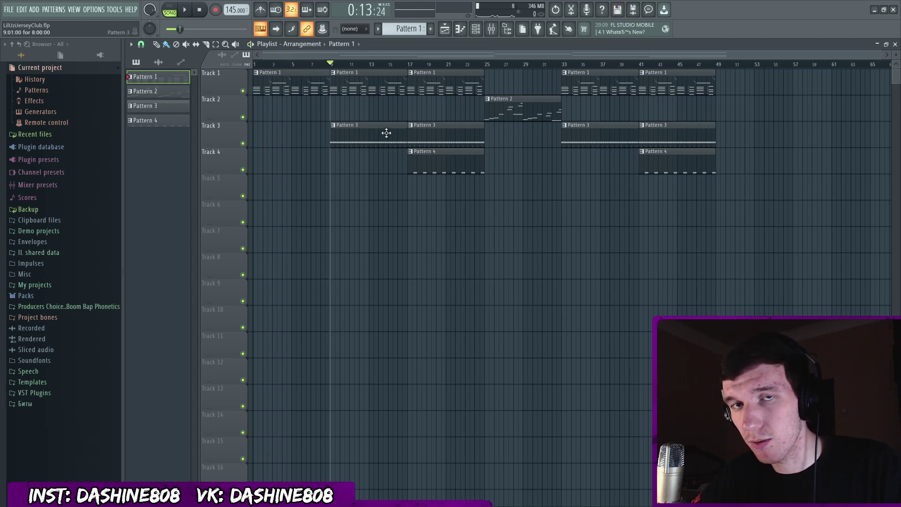
{"action": "key", "text": "space"}
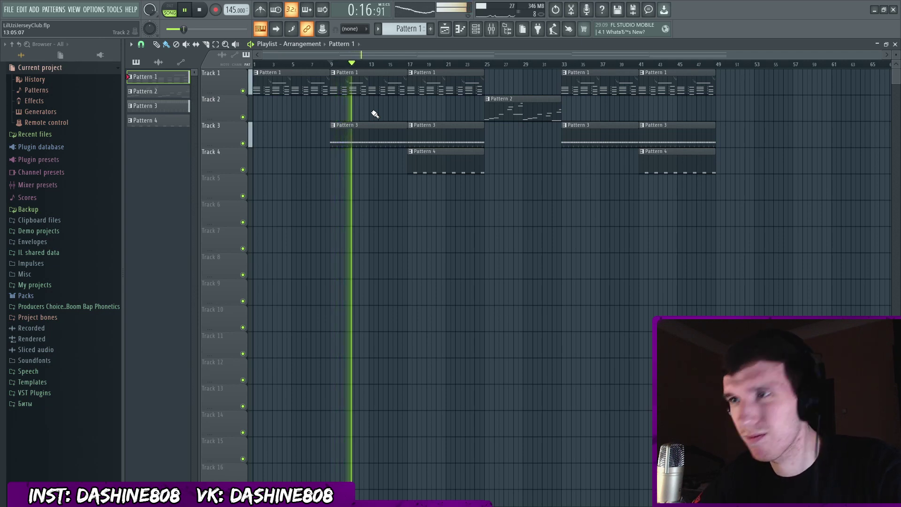
{"action": "key", "text": "space"}
{"action": "left_click", "coordinate": [408, 65]}
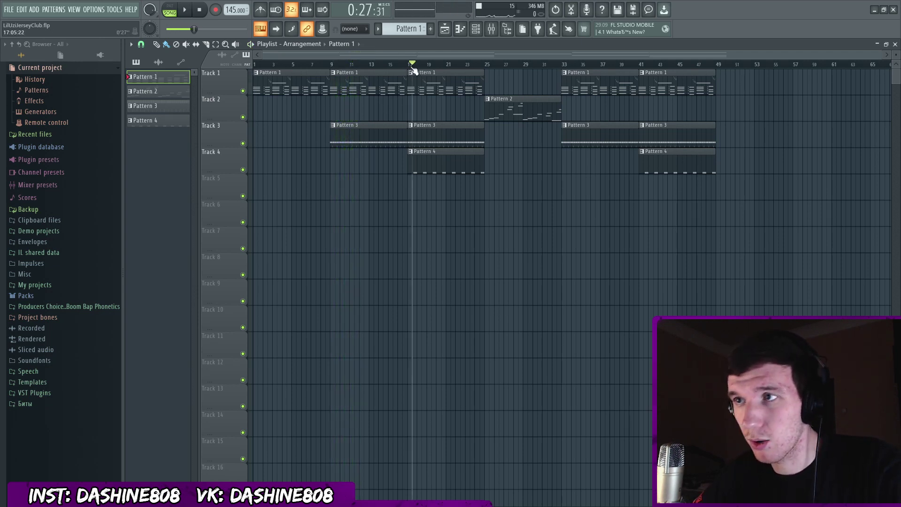
{"action": "key", "text": "space"}
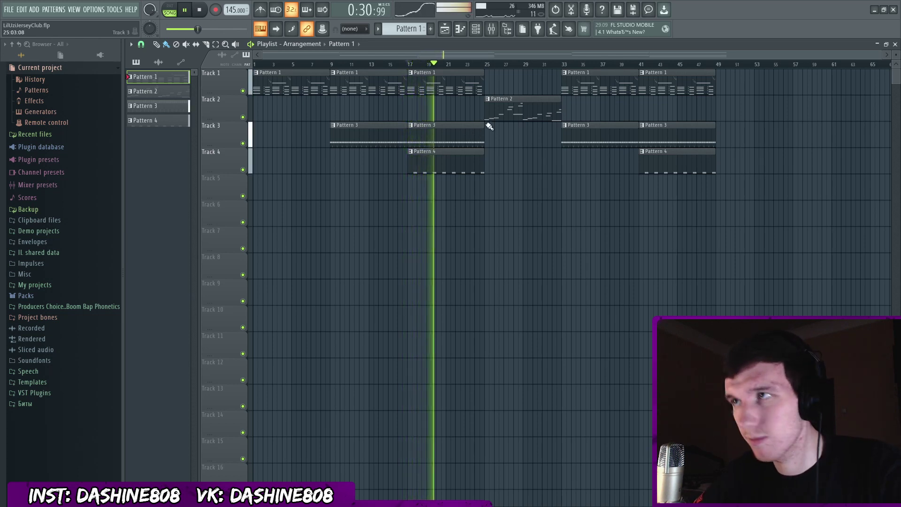
{"action": "key", "text": "space"}
Play the transition from bar 23 into the Pattern 2 section at bar 25, and select the Pattern 3 clip at bar 33.
{"action": "left_click", "coordinate": [486, 64]}
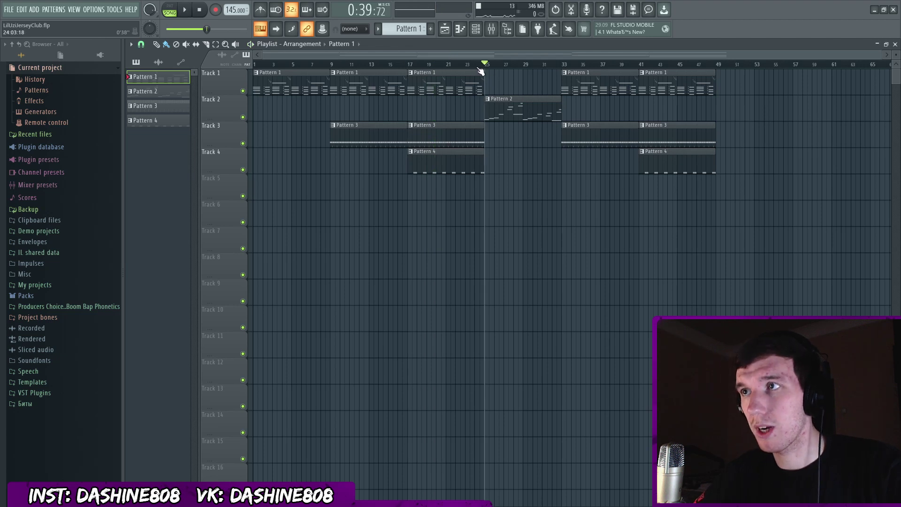
{"action": "left_click", "coordinate": [471, 65]}
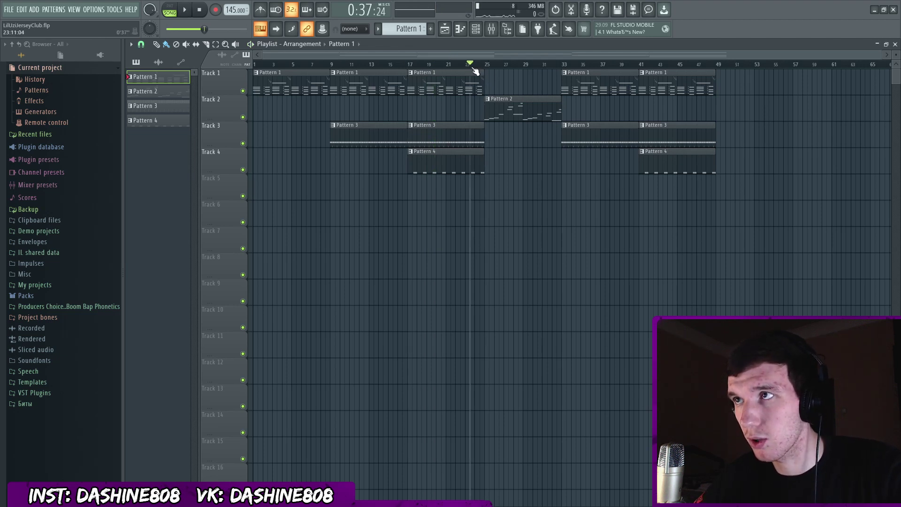
{"action": "key", "text": "space"}
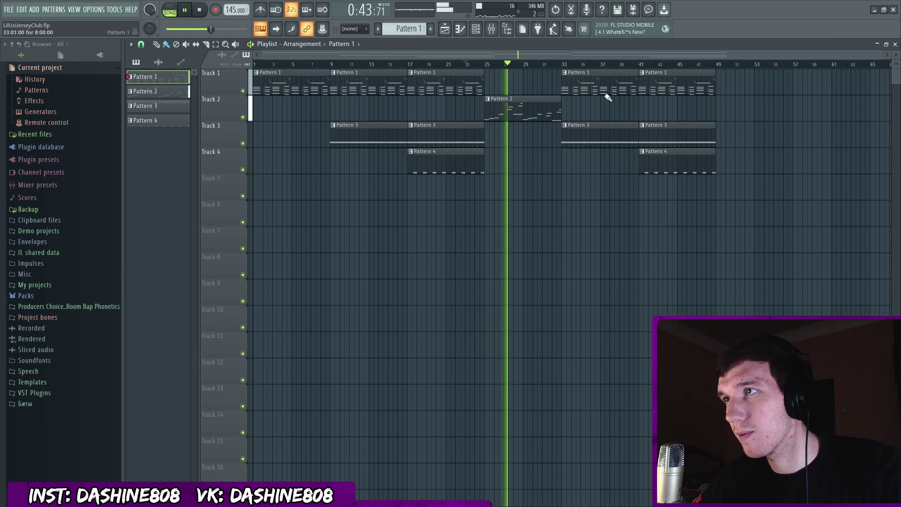
{"action": "key", "text": "space"}
{"action": "left_click_drag", "start_coordinate": [475, 70], "coordinate": [600, 131]}
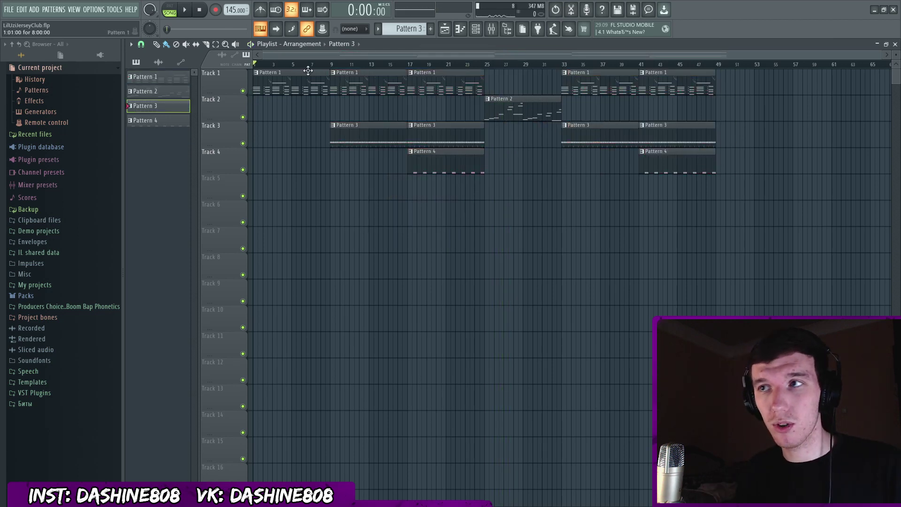